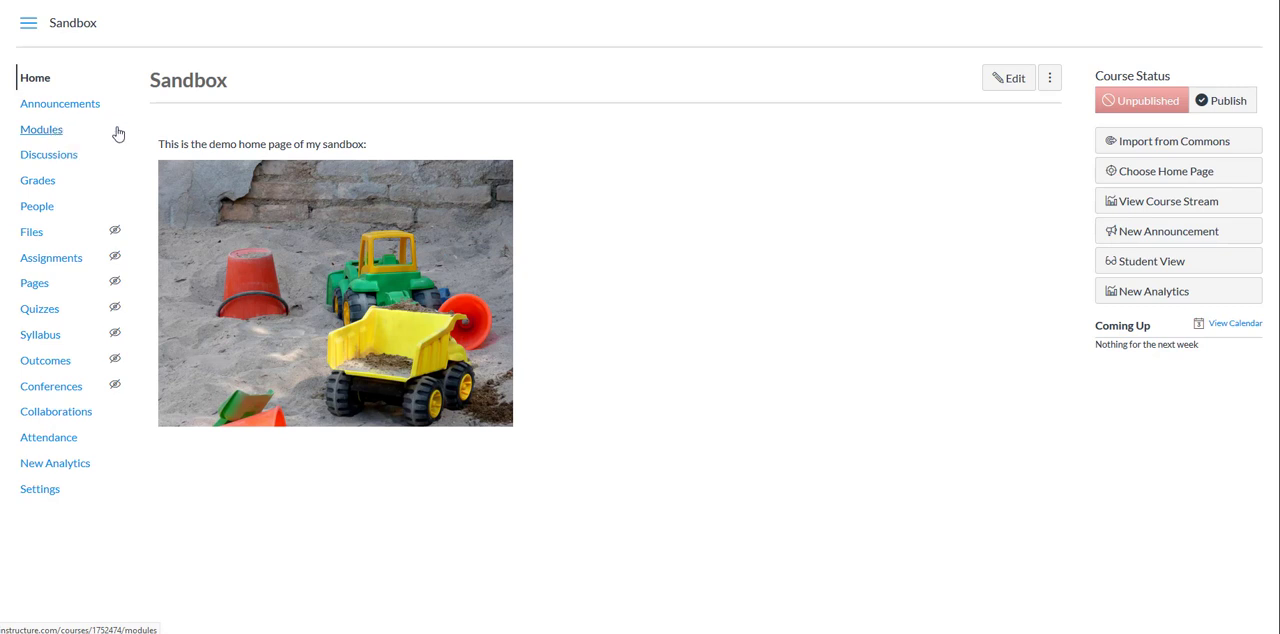
Step: Create a module named "Week X" in the course's modules and publish it
left_click(53, 132)
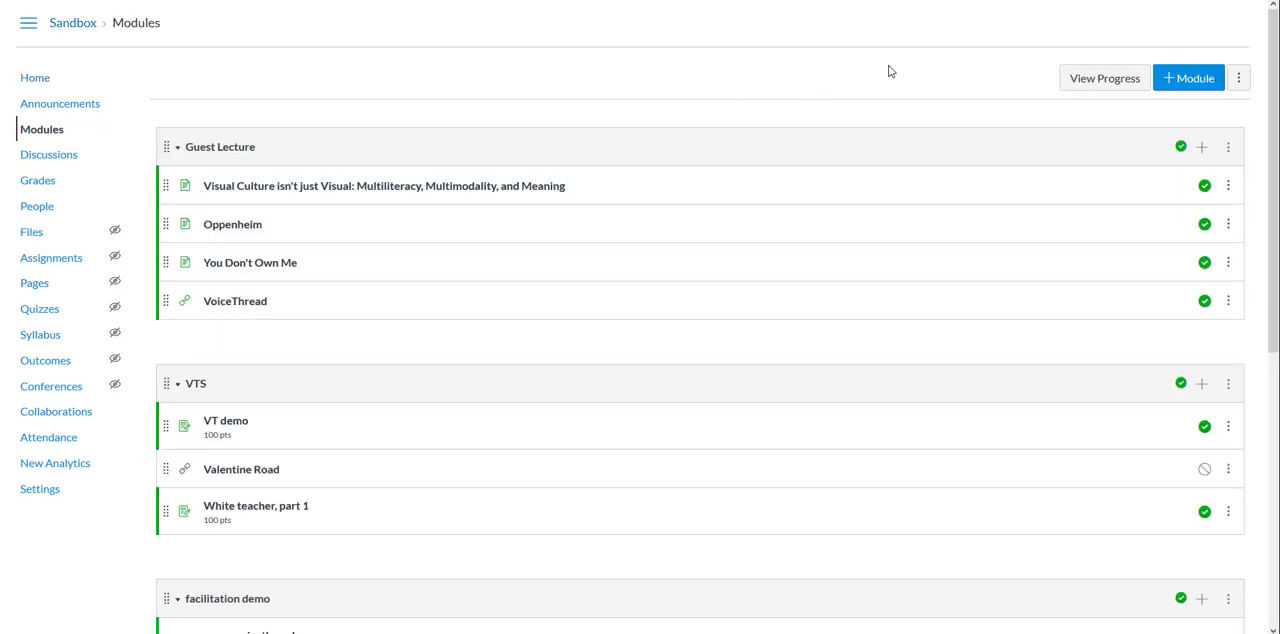
left_click(1190, 80)
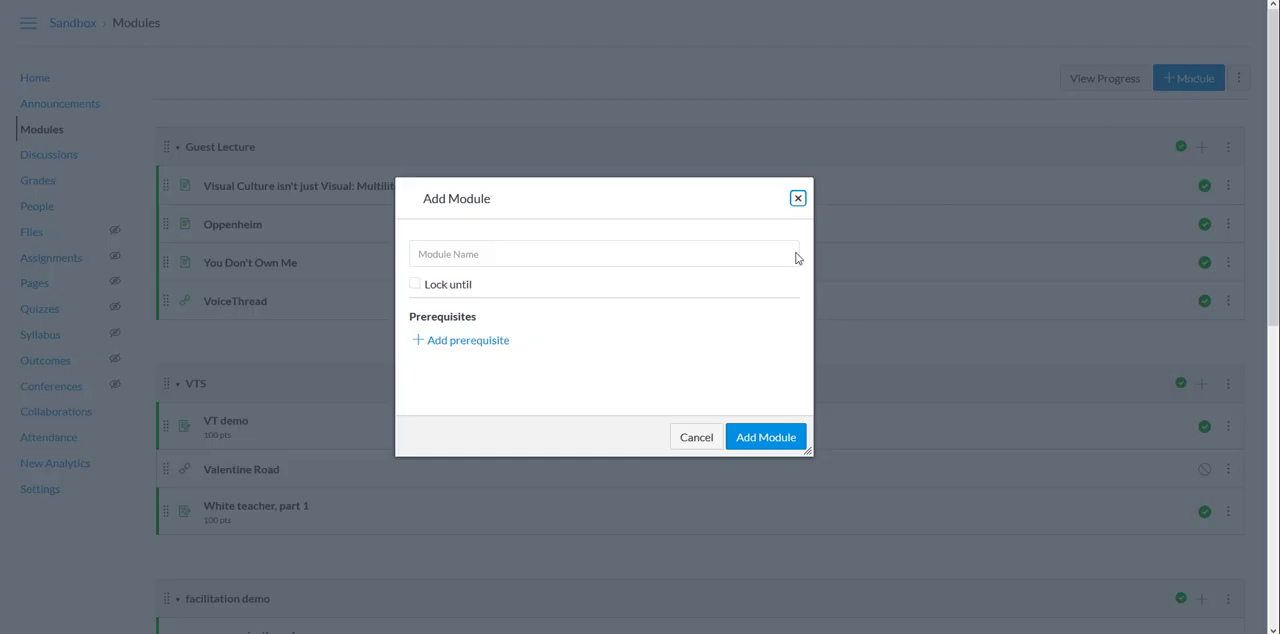
left_click(573, 251)
type("Week X")
left_click(740, 440)
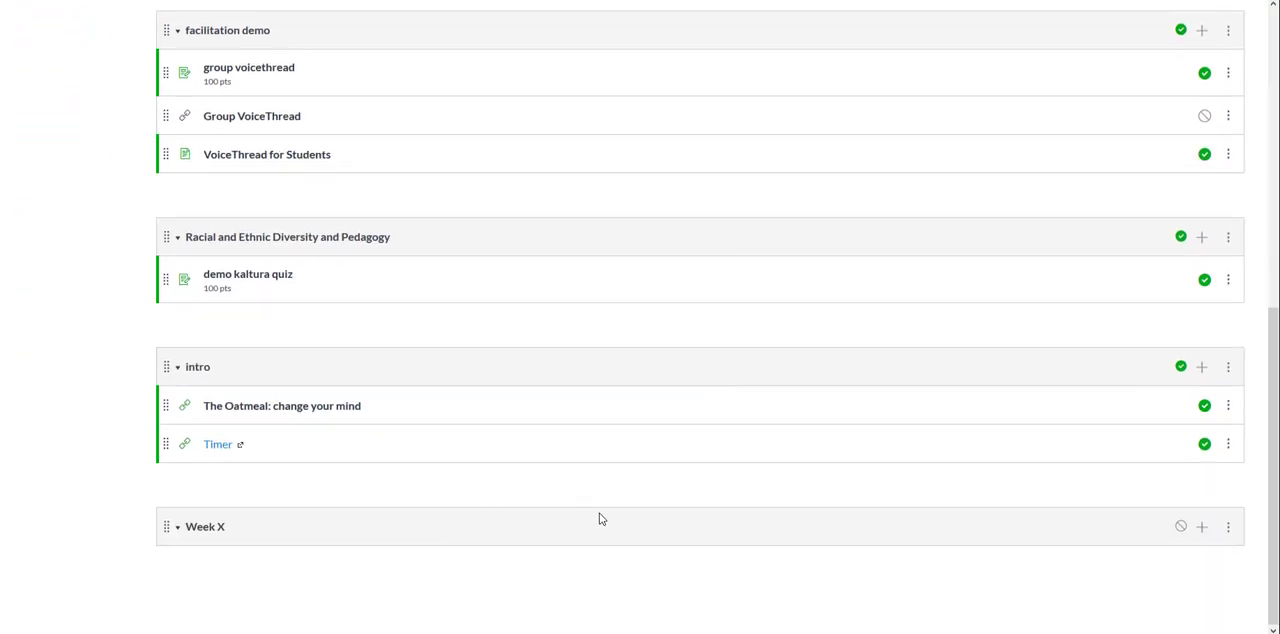
left_click(1180, 526)
Step: Add the new file "AED 211 - Interpreting Art Experience week 8.pptx" to the Week X module, stored in the course files folder
left_click(1202, 528)
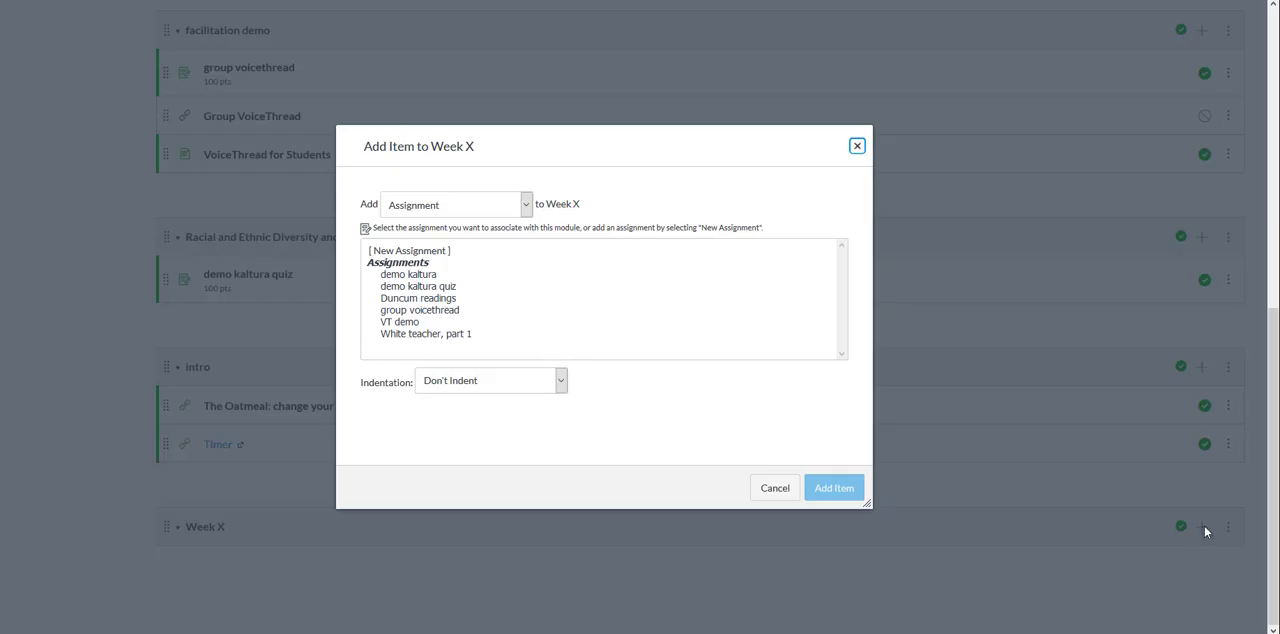
left_click(526, 209)
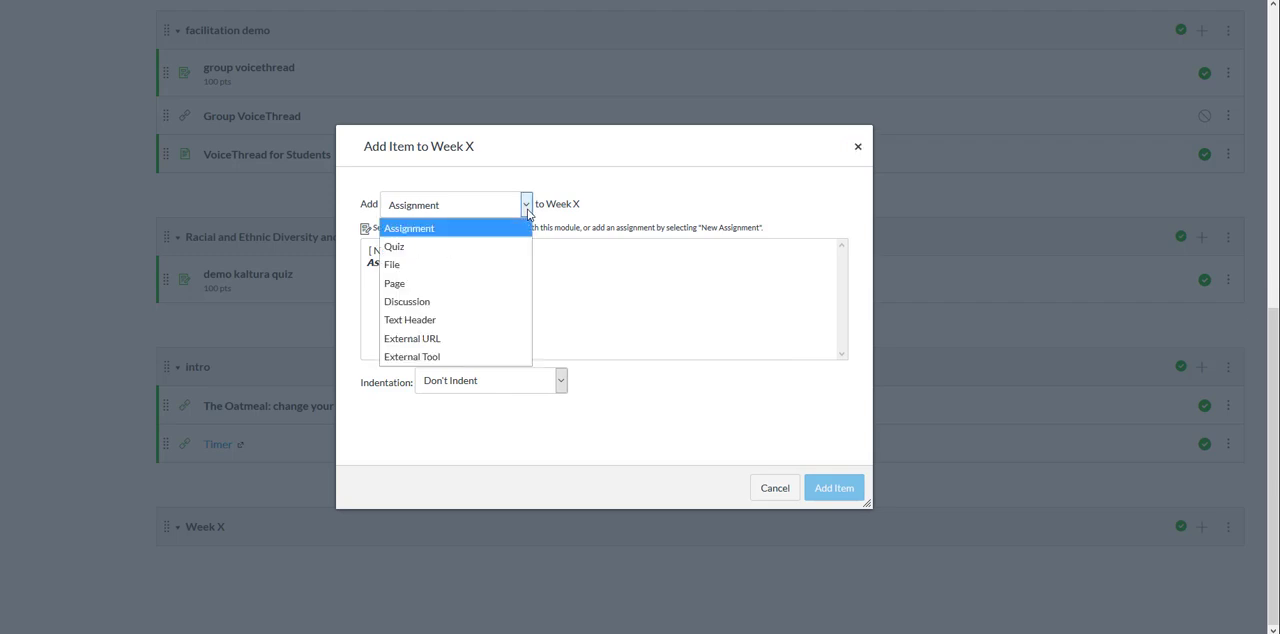
left_click(446, 265)
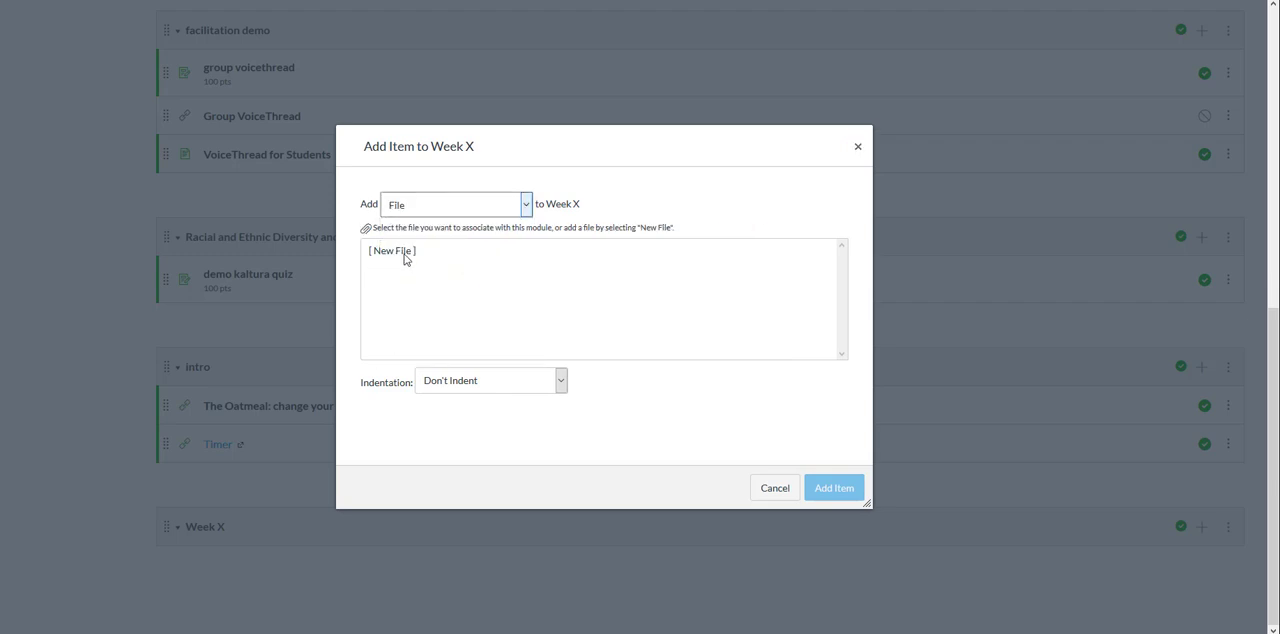
left_click(405, 252)
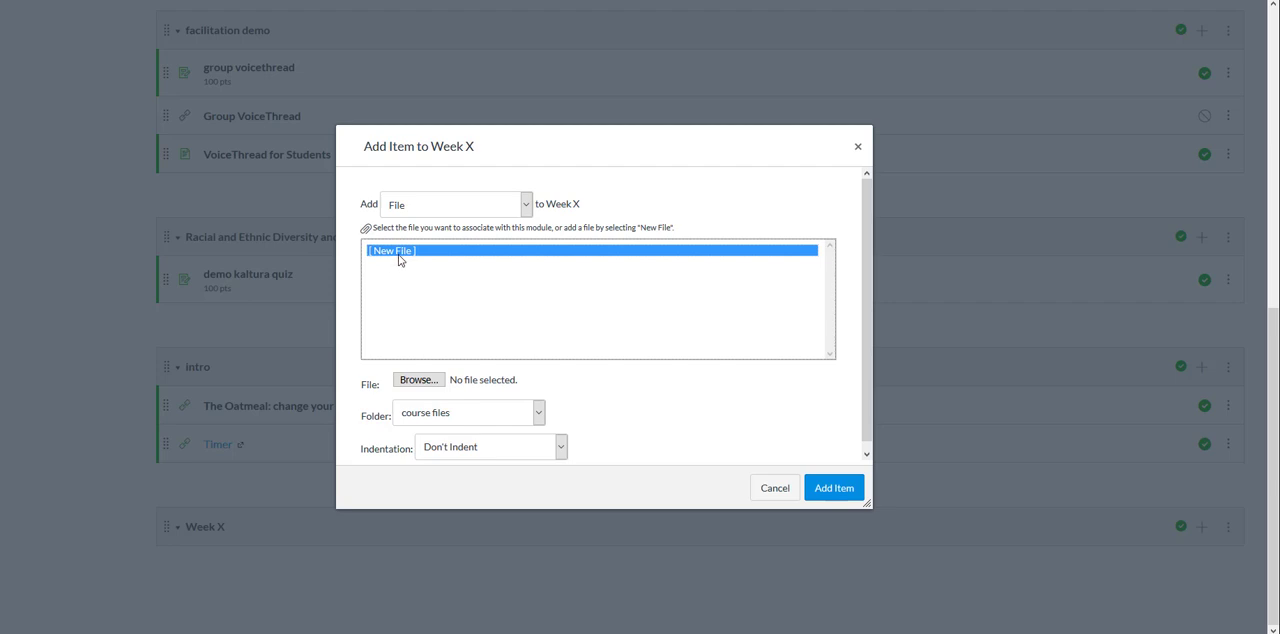
left_click(418, 380)
scroll(300, 120, "up", 3)
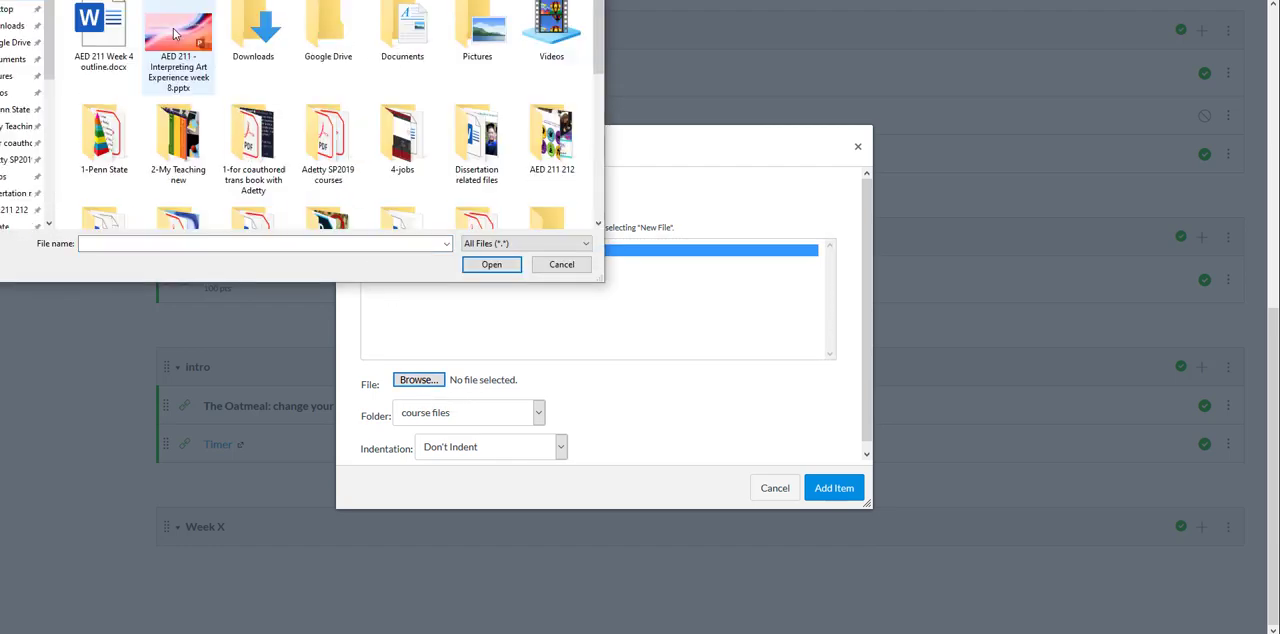
double_click(173, 33)
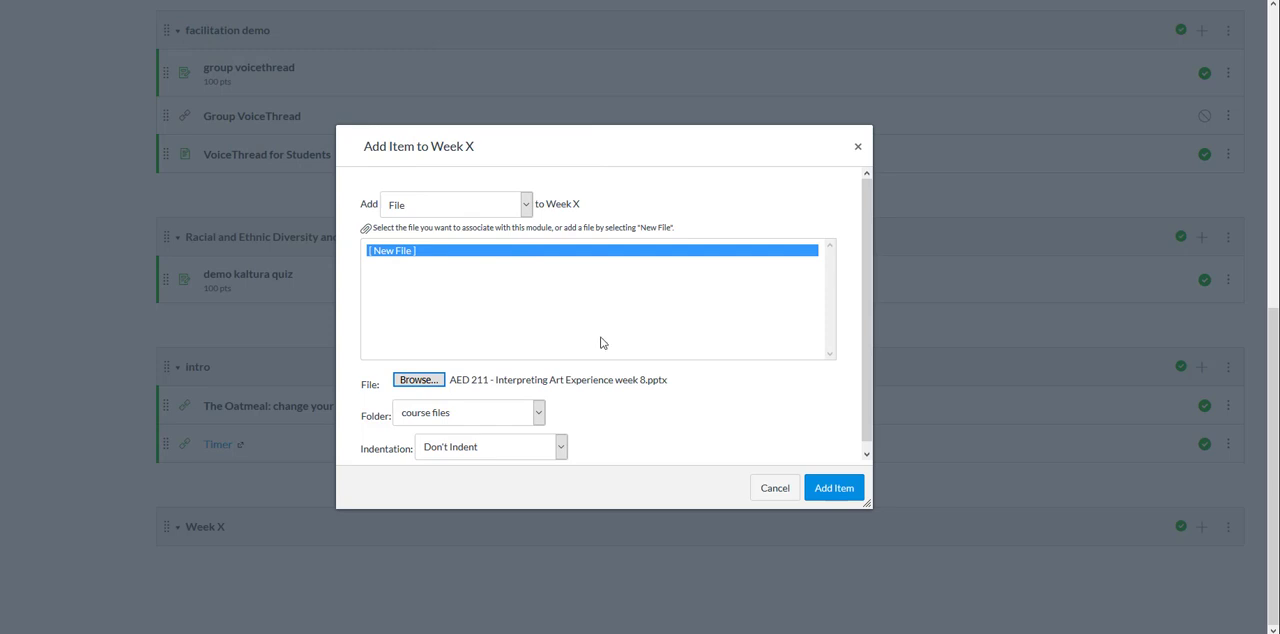
left_click(539, 414)
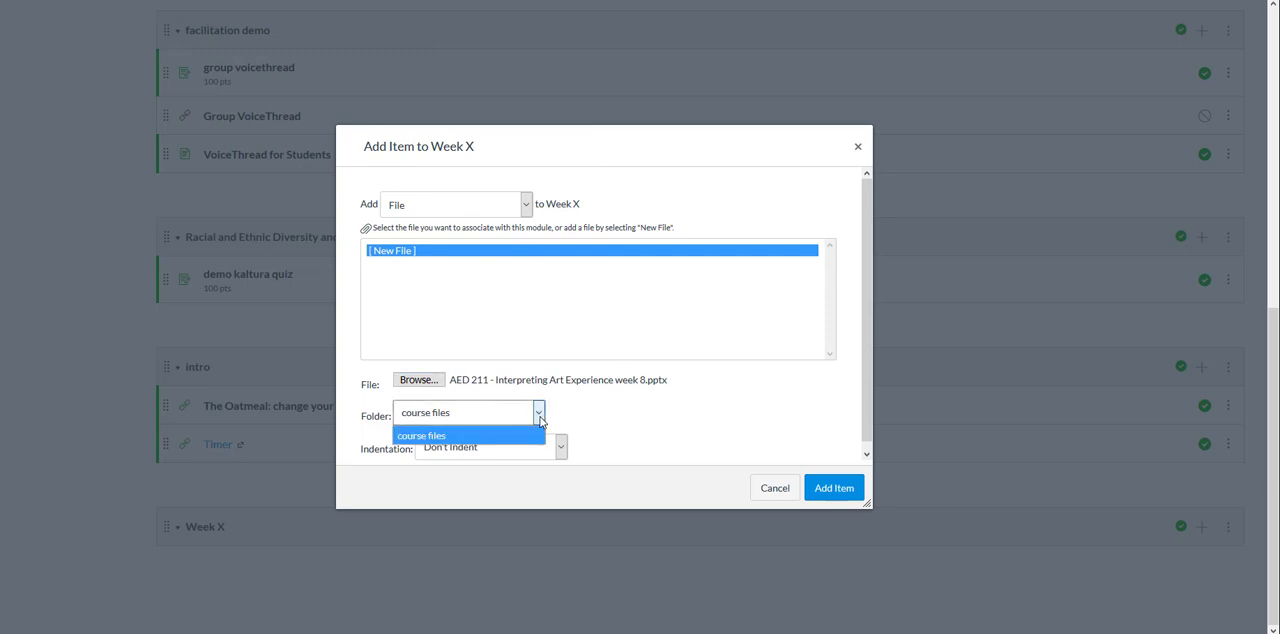
left_click(539, 414)
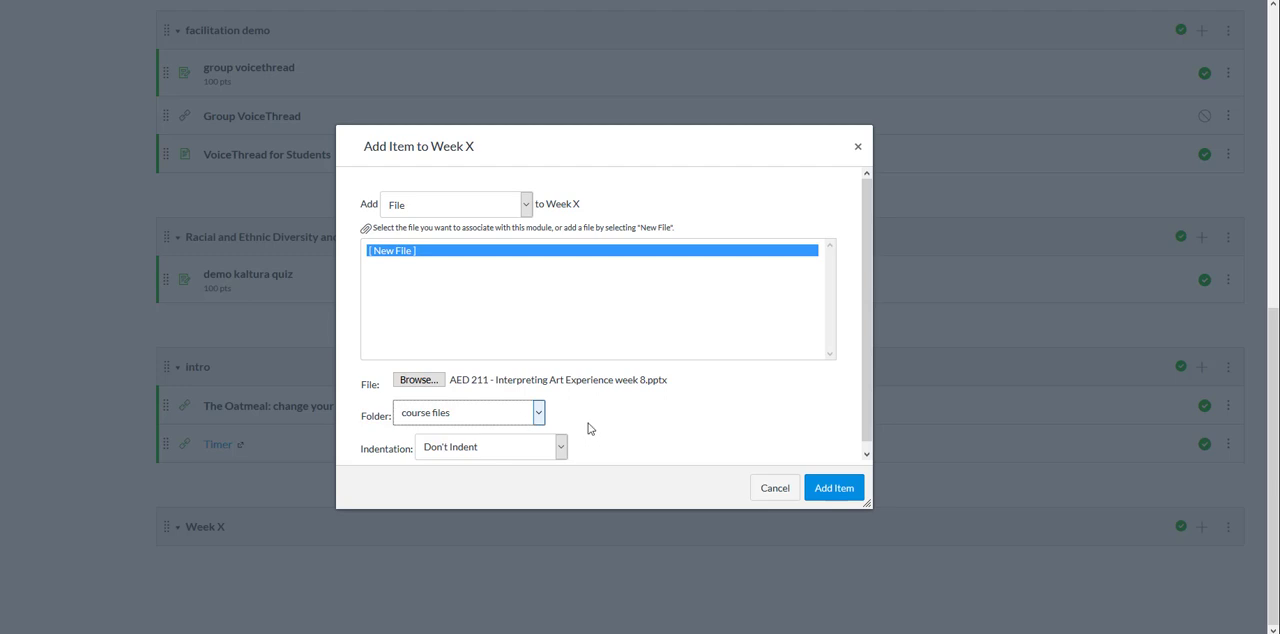
left_click(831, 489)
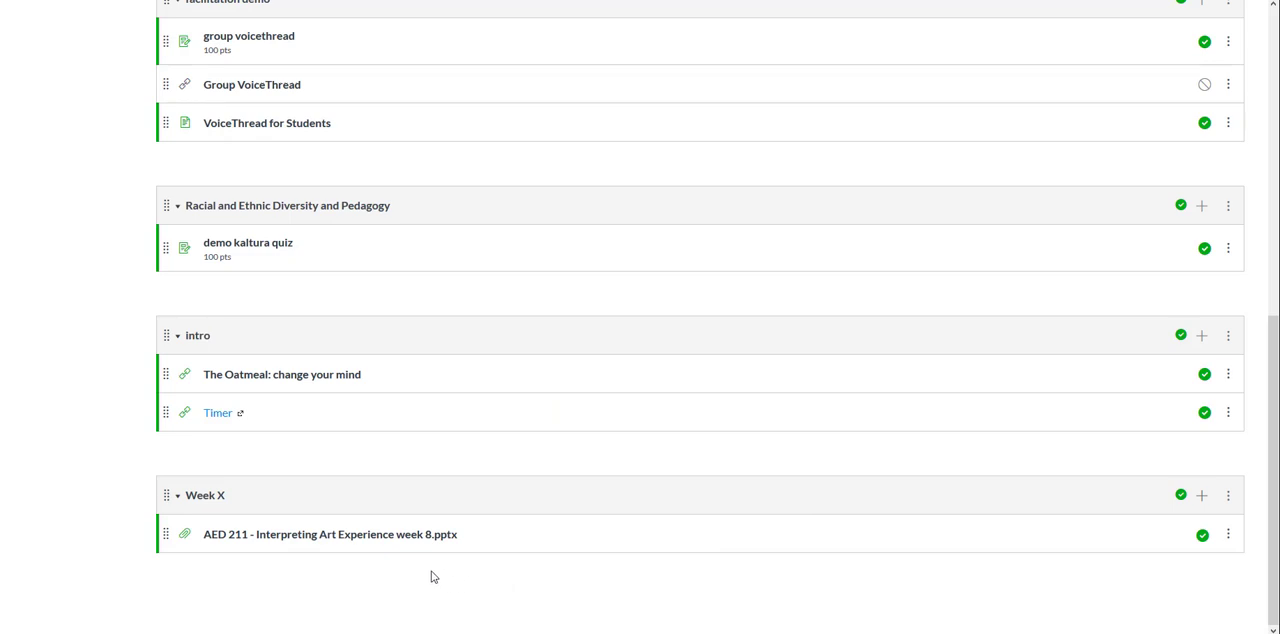
Step: Open the uploaded presentation in Week X and look through its slides, including the linked text and images, in the preview
left_click(373, 541)
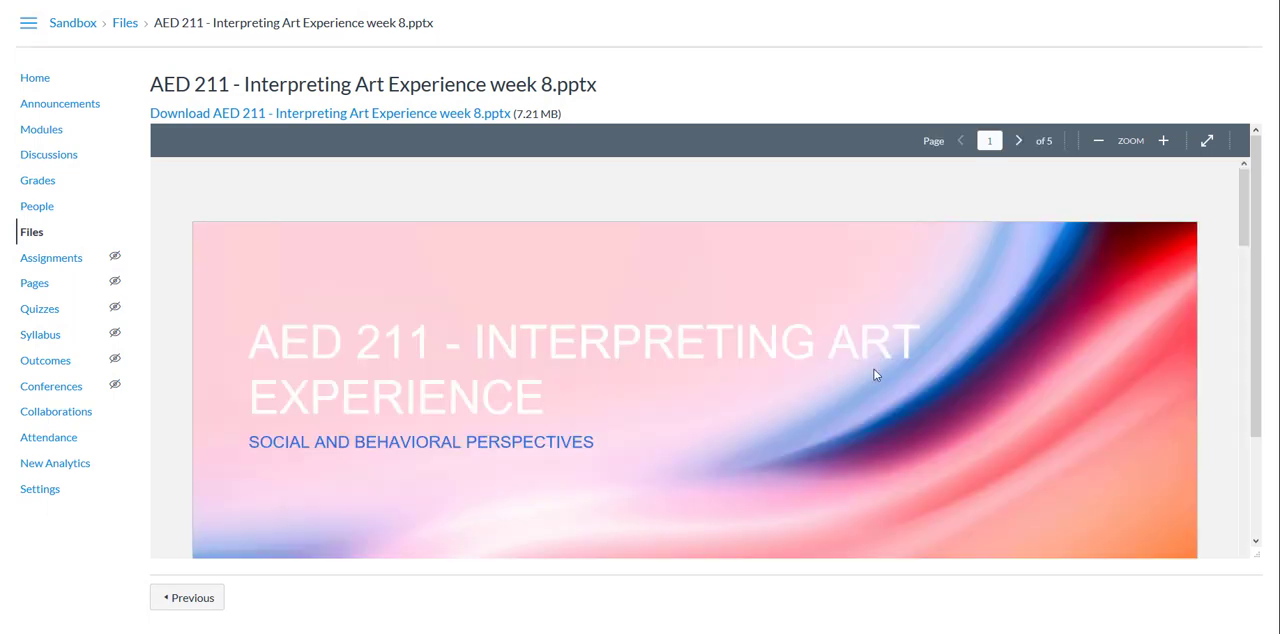
scroll(939, 329, "down", 1)
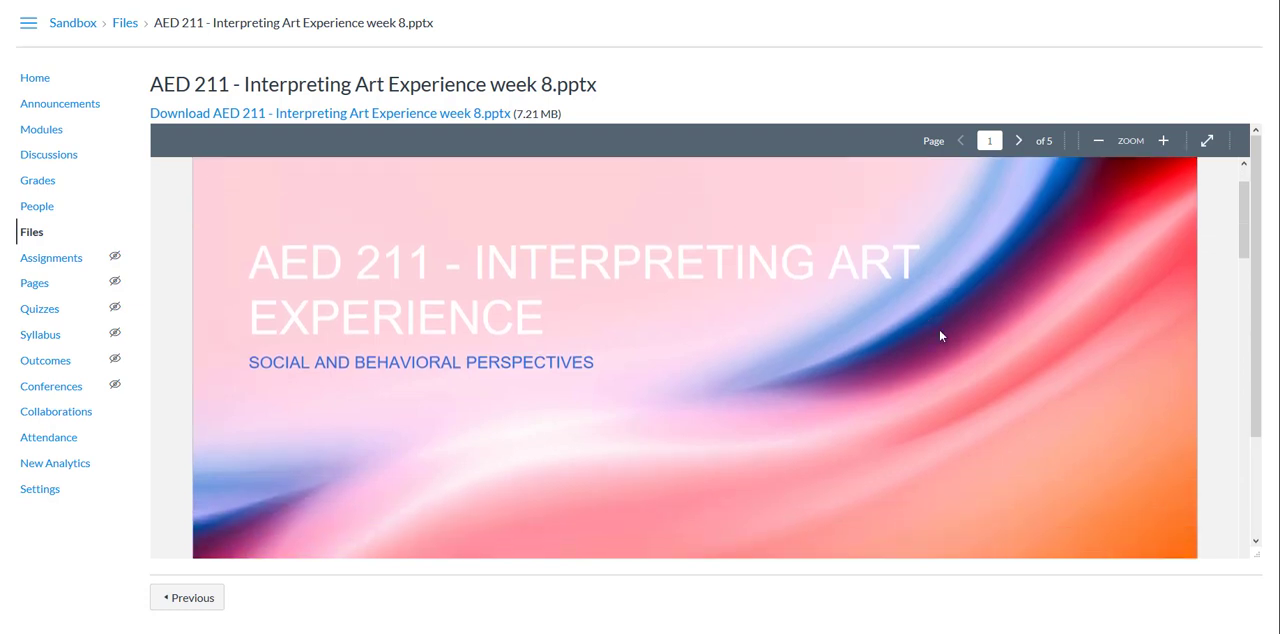
scroll(939, 328, "down", 2)
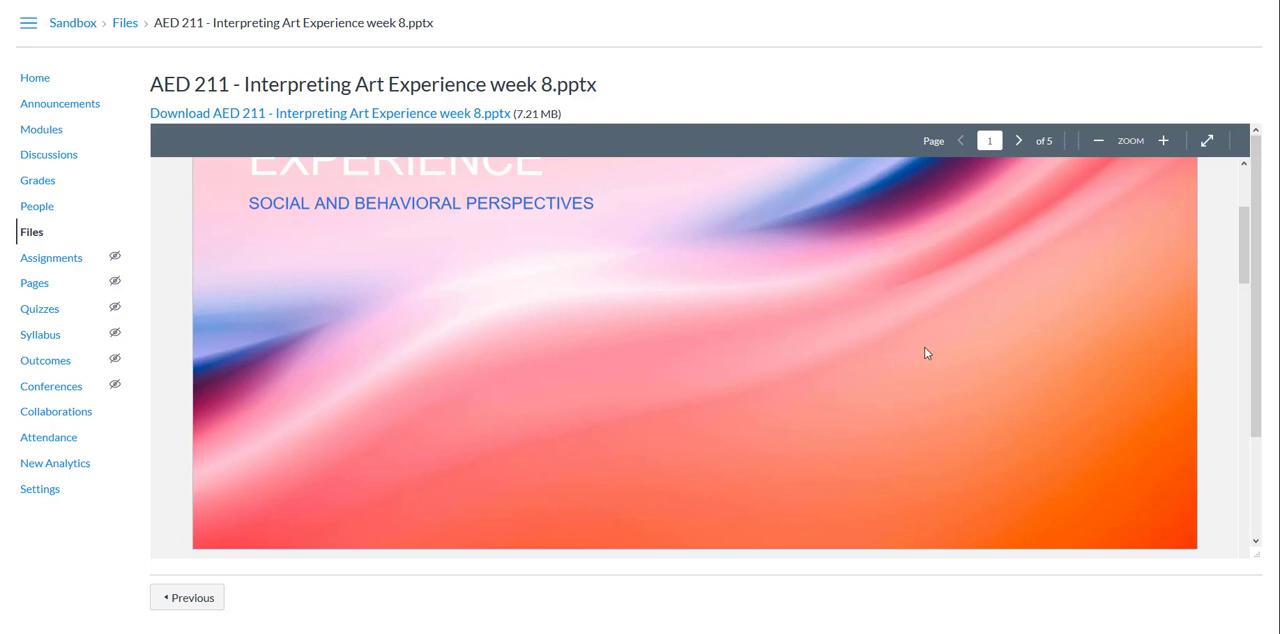
scroll(925, 352, "up", 3)
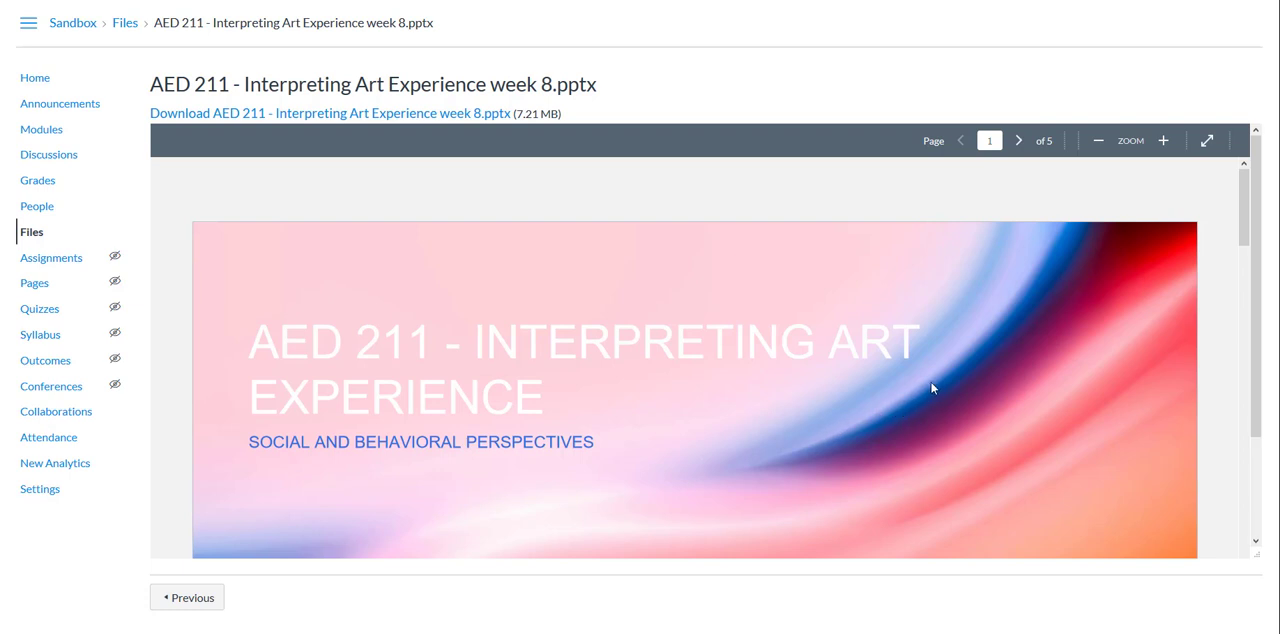
scroll(931, 388, "down", 2)
scroll(931, 388, "down", 2)
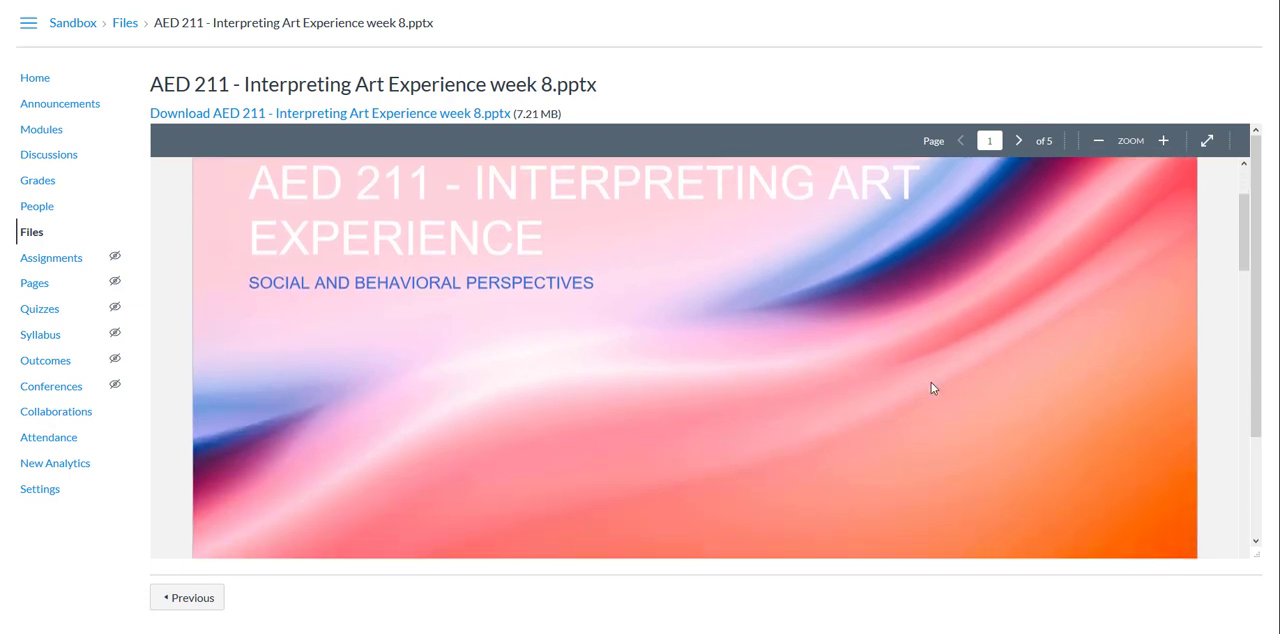
scroll(931, 388, "down", 8)
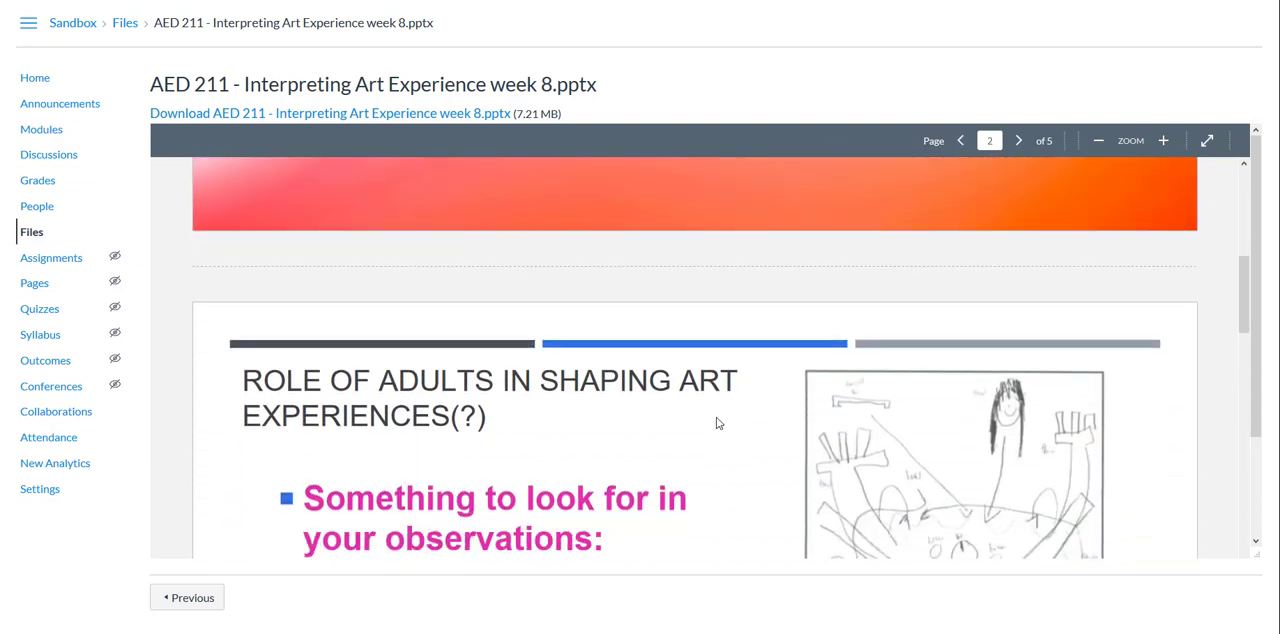
scroll(716, 423, "down", 6)
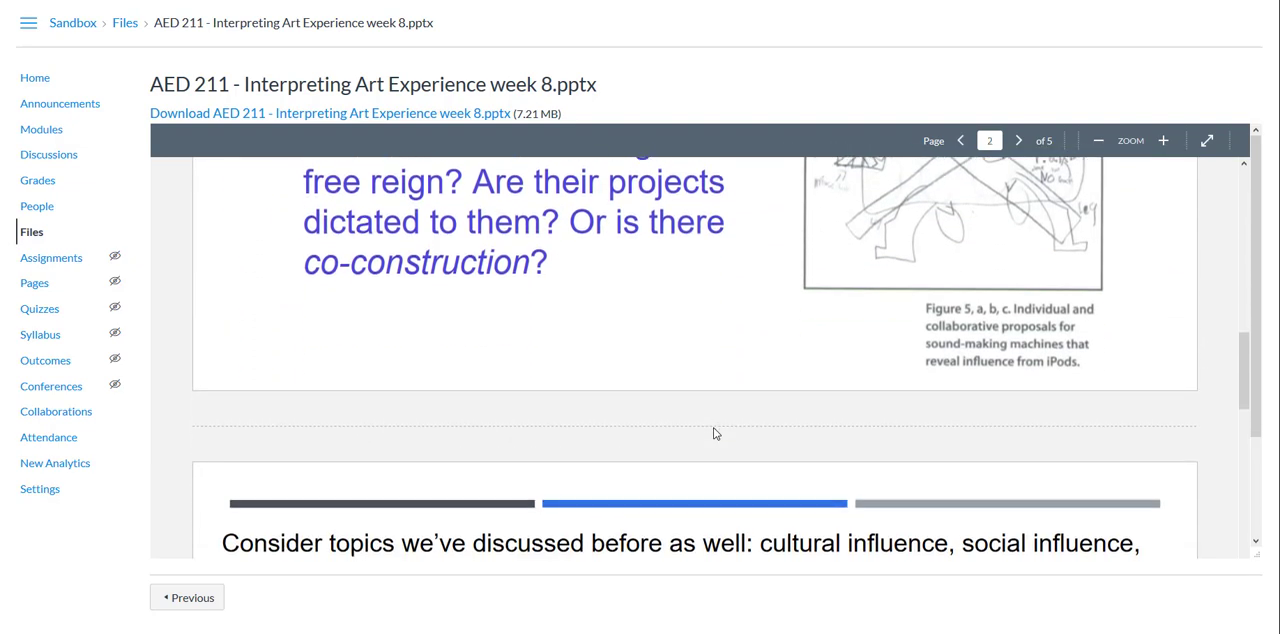
scroll(715, 433, "down", 5)
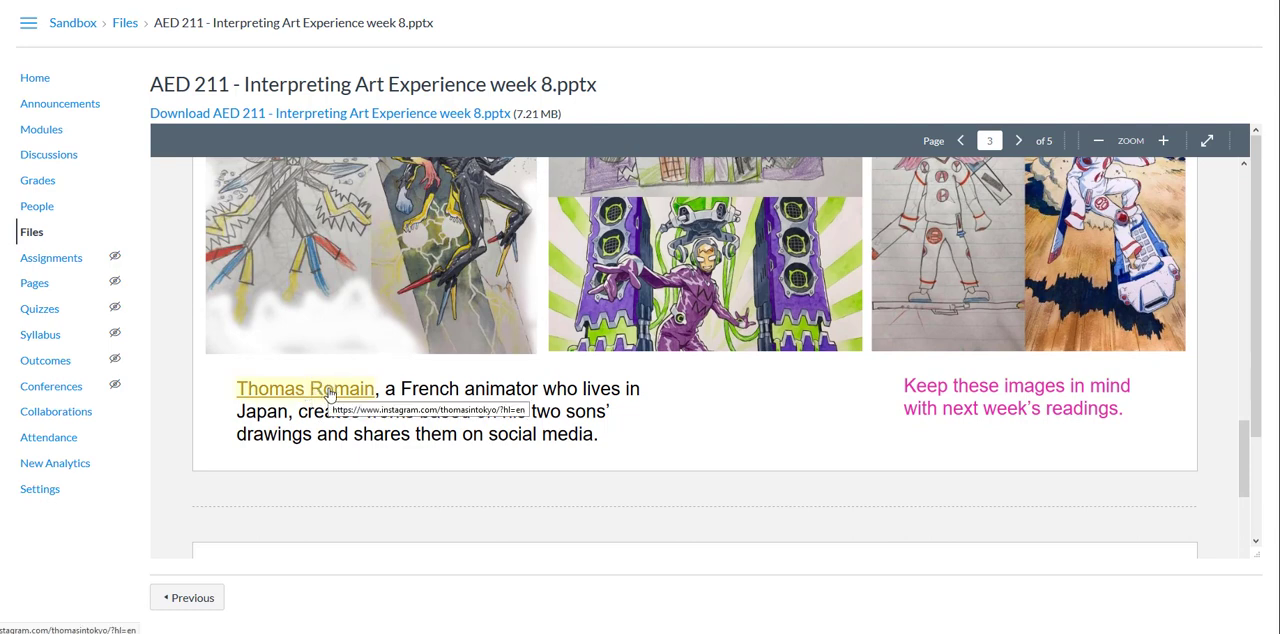
scroll(826, 398, "down", 2)
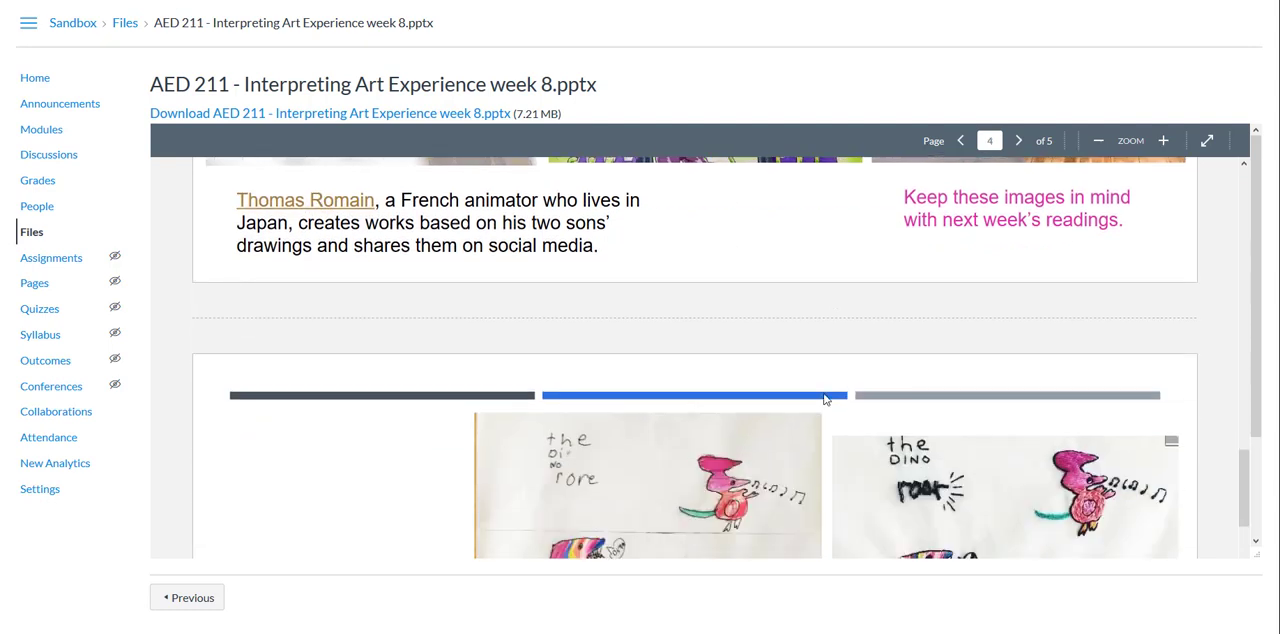
scroll(826, 398, "down", 6)
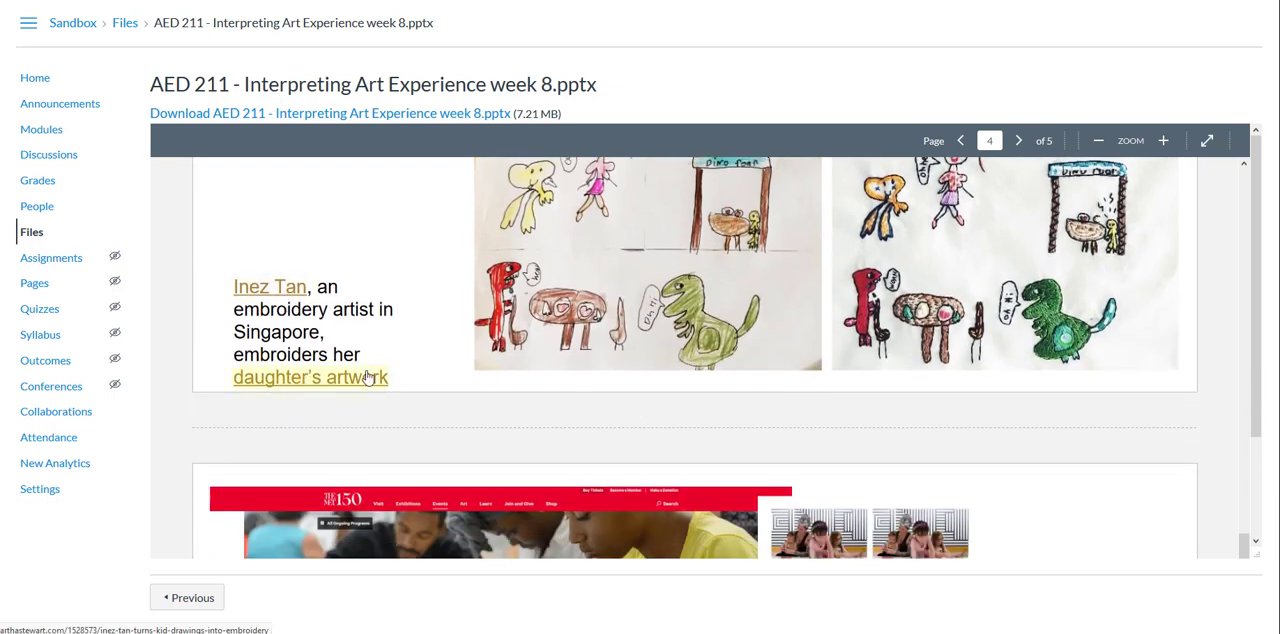
scroll(621, 336, "down", 3)
scroll(621, 331, "down", 1)
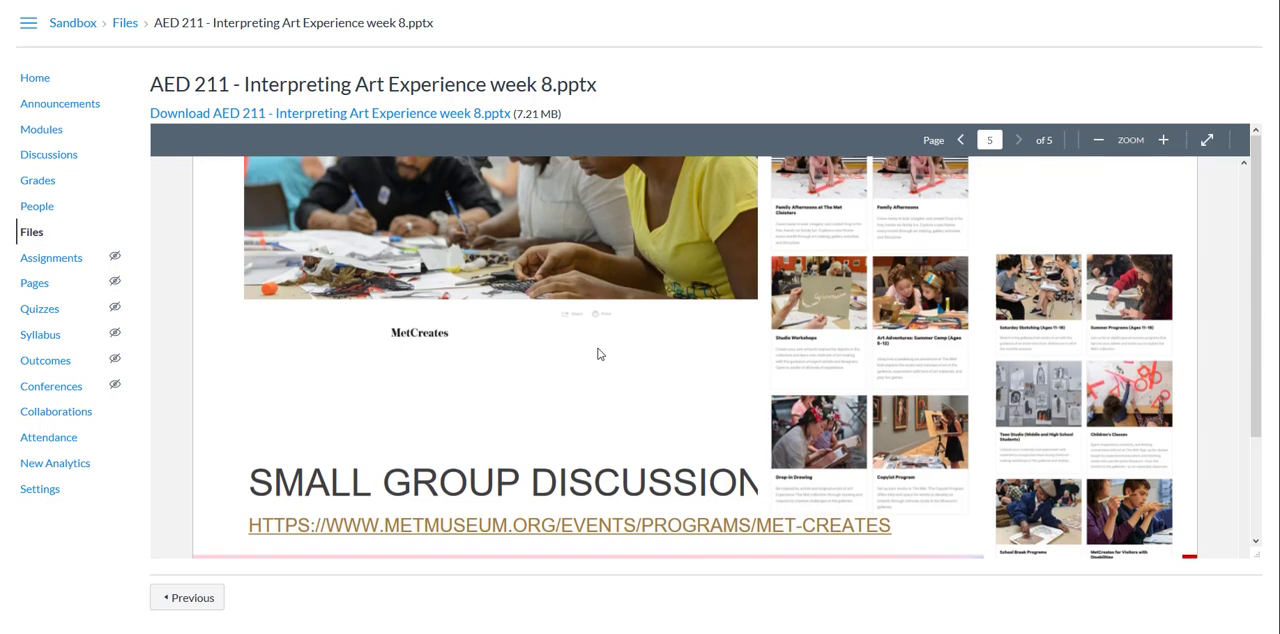
scroll(598, 354, "down", 1)
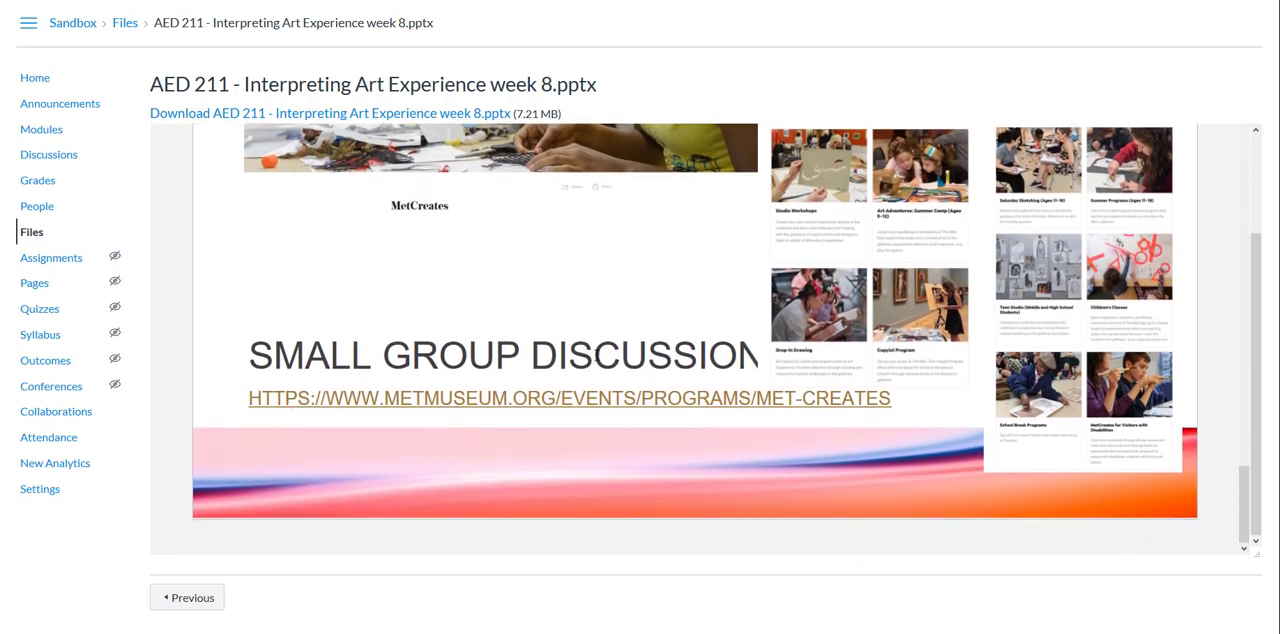
scroll(701, 338, "up", 4)
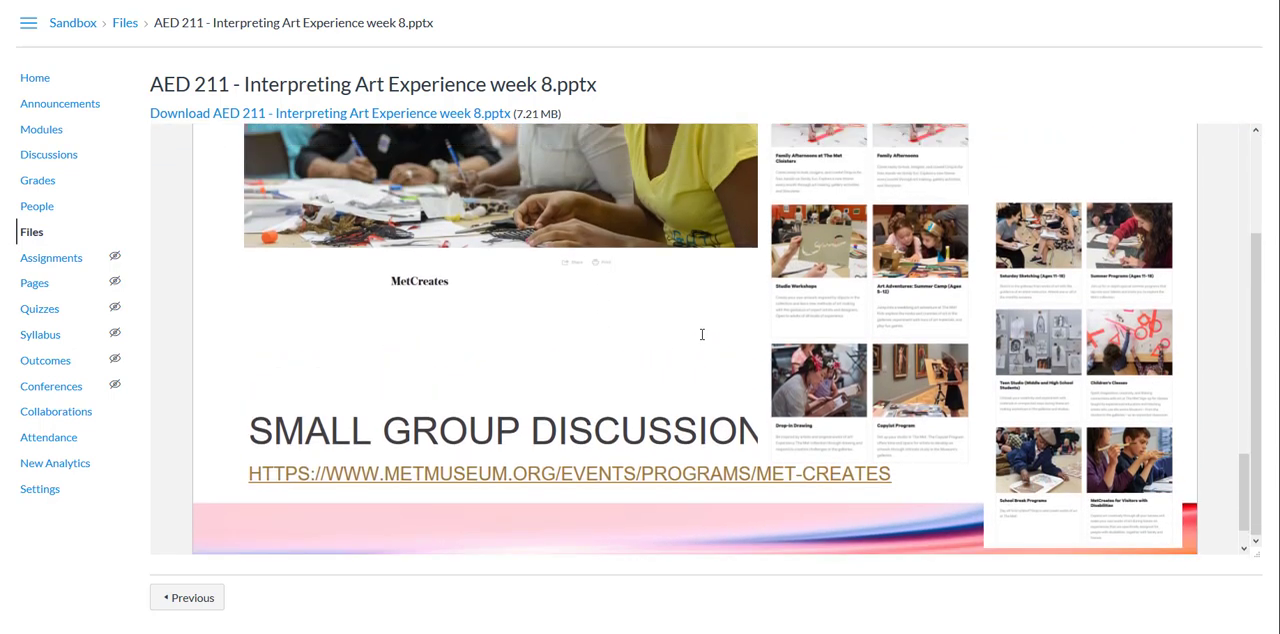
scroll(700, 342, "up", 3)
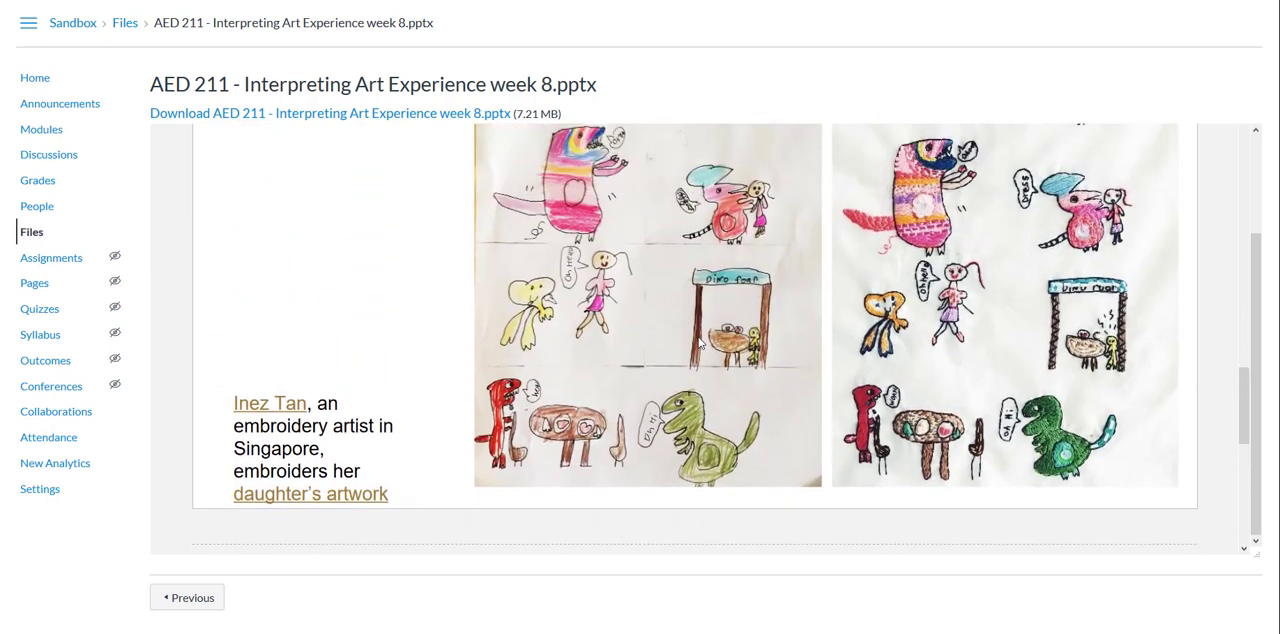
scroll(700, 343, "up", 3)
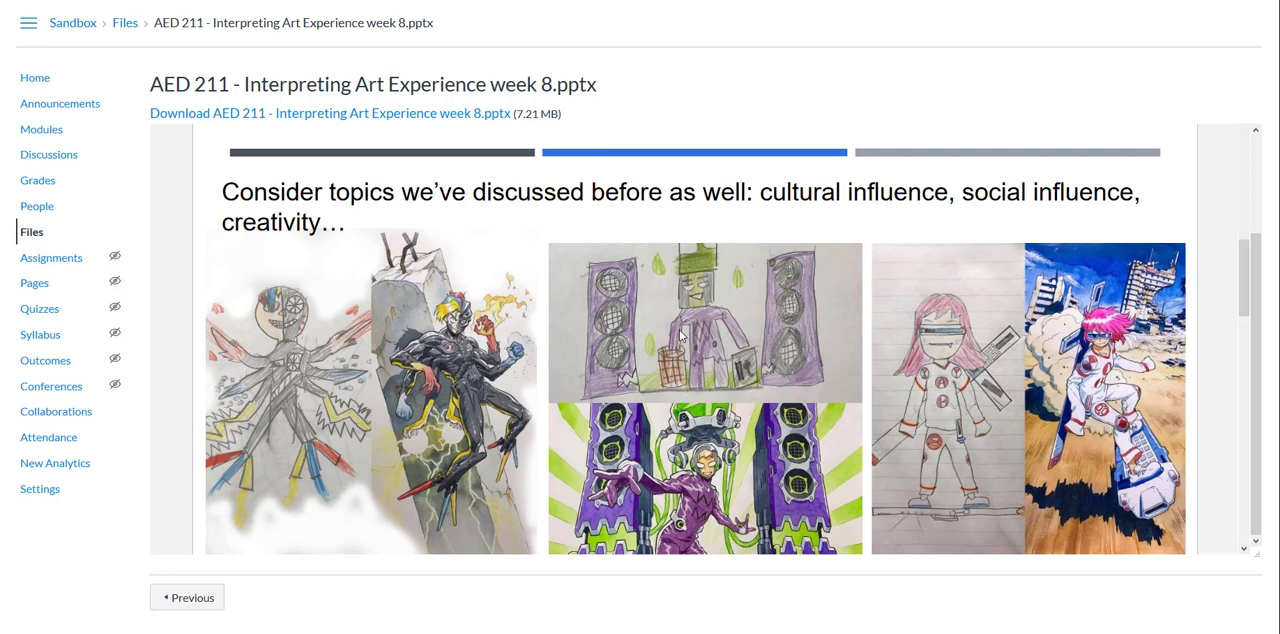
scroll(680, 337, "down", 1)
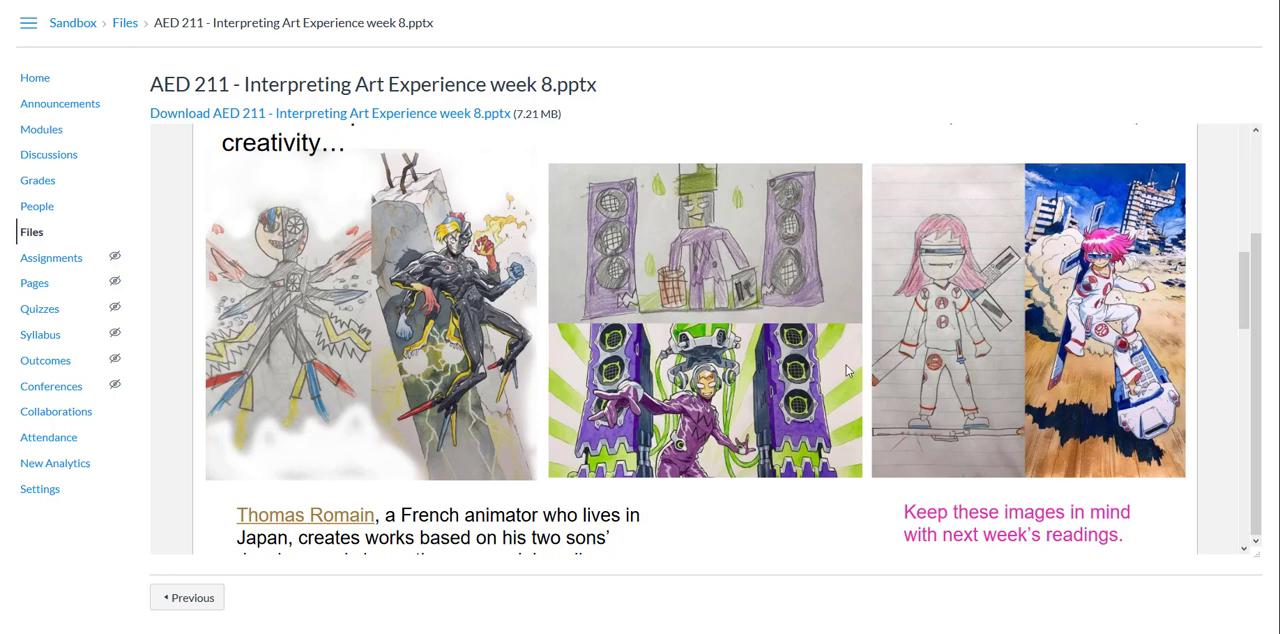
scroll(795, 368, "down", 3)
scroll(793, 368, "down", 5)
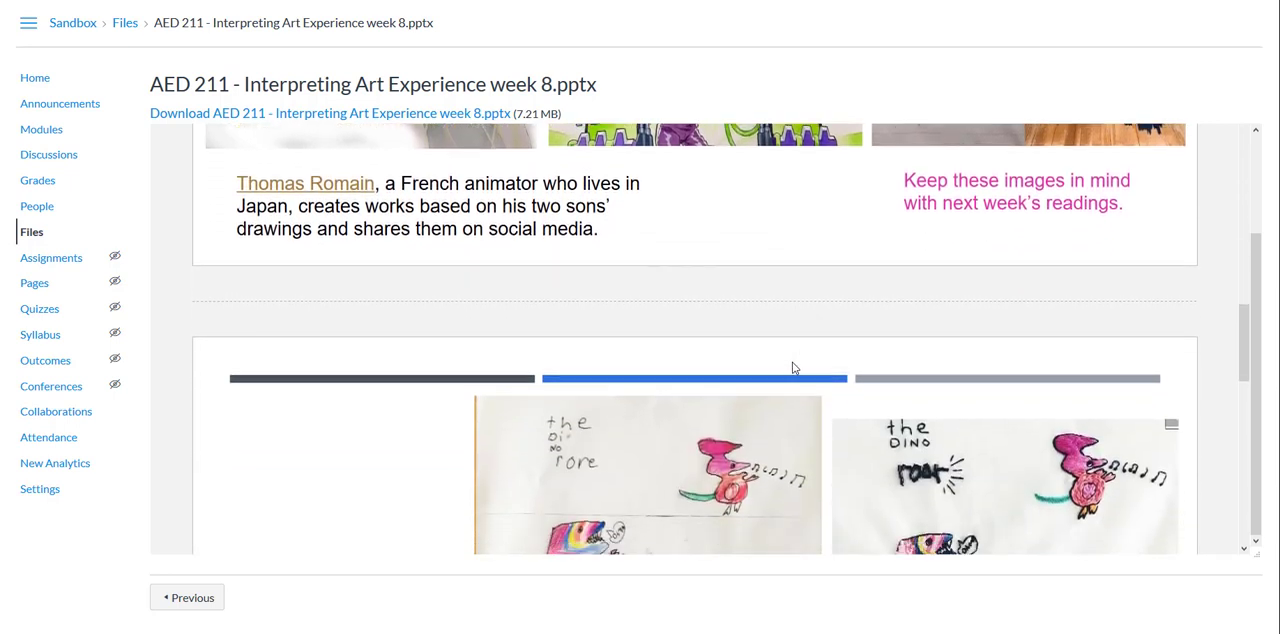
scroll(792, 370, "up", 2)
scroll(790, 371, "up", 15)
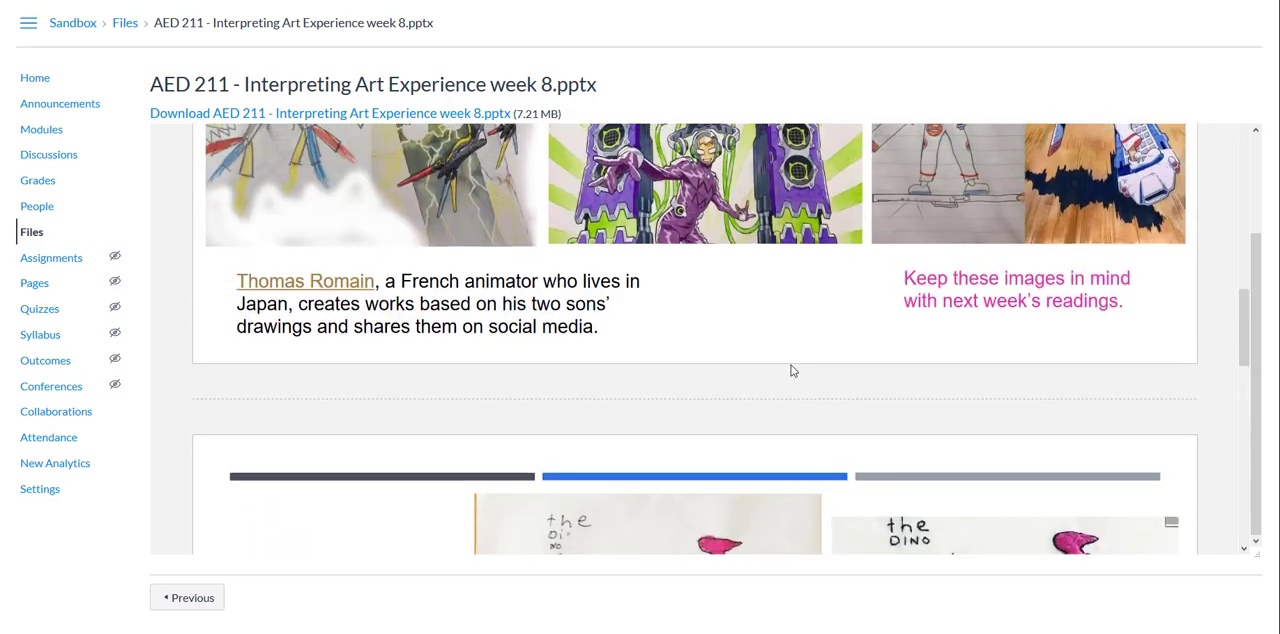
scroll(790, 371, "up", 4)
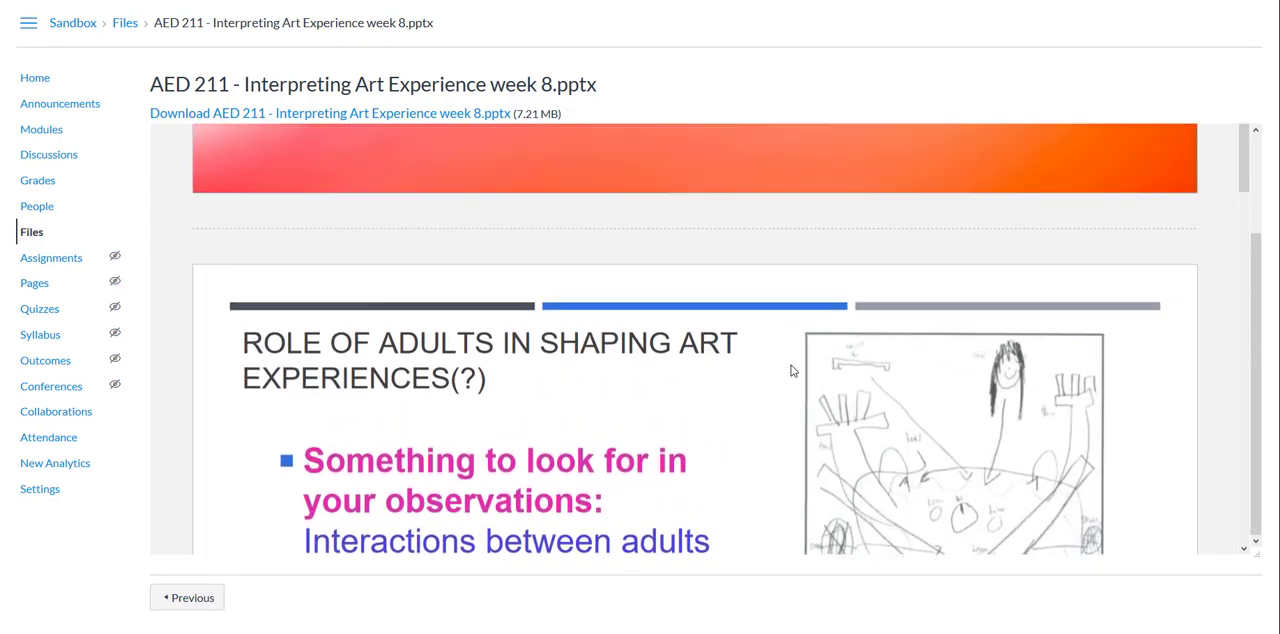
scroll(760, 377, "down", 10)
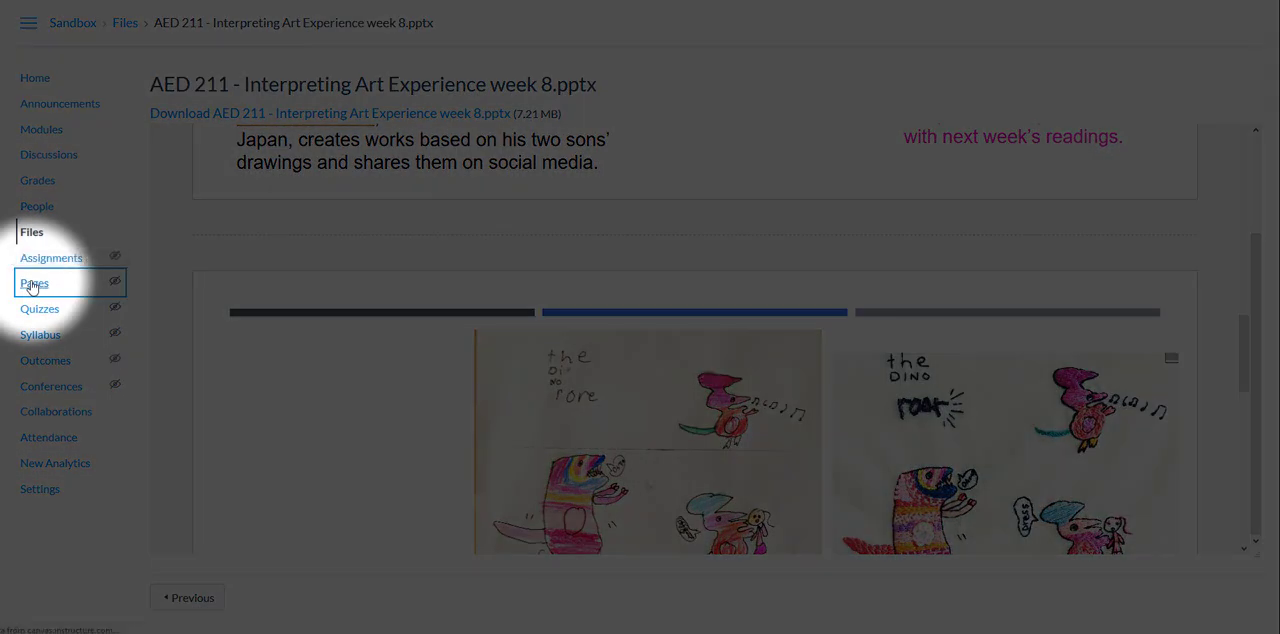
Step: Create a new course page titled "Child Adult Collaboration"
left_click(33, 285)
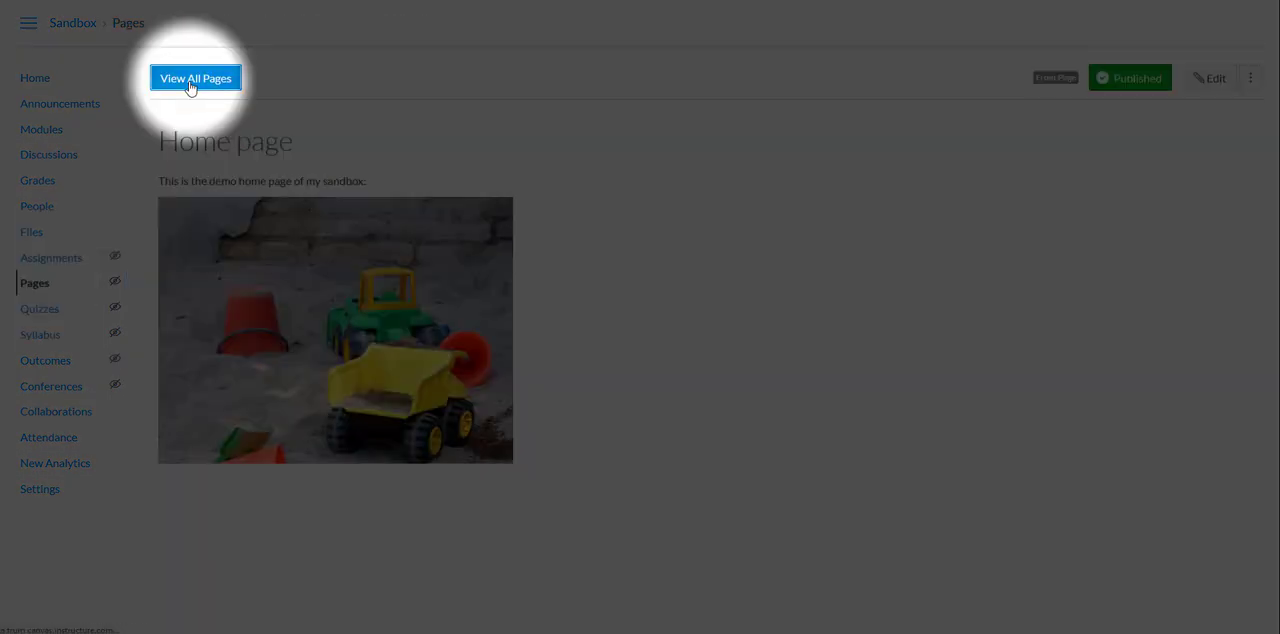
left_click(190, 82)
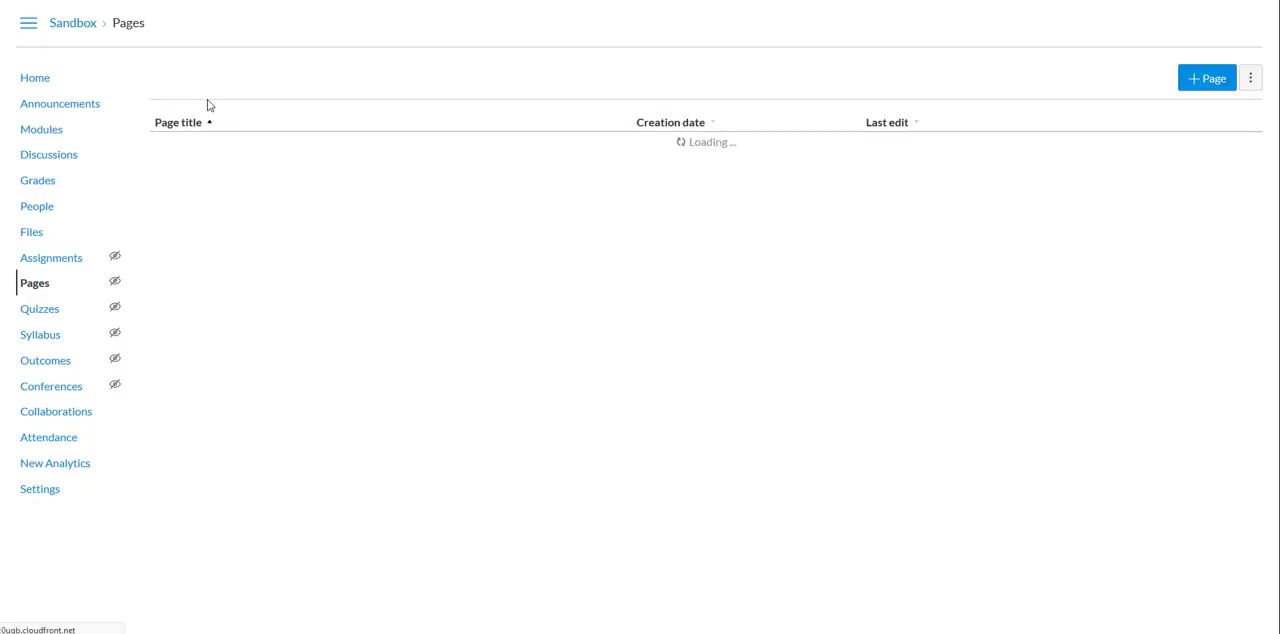
left_click(1212, 78)
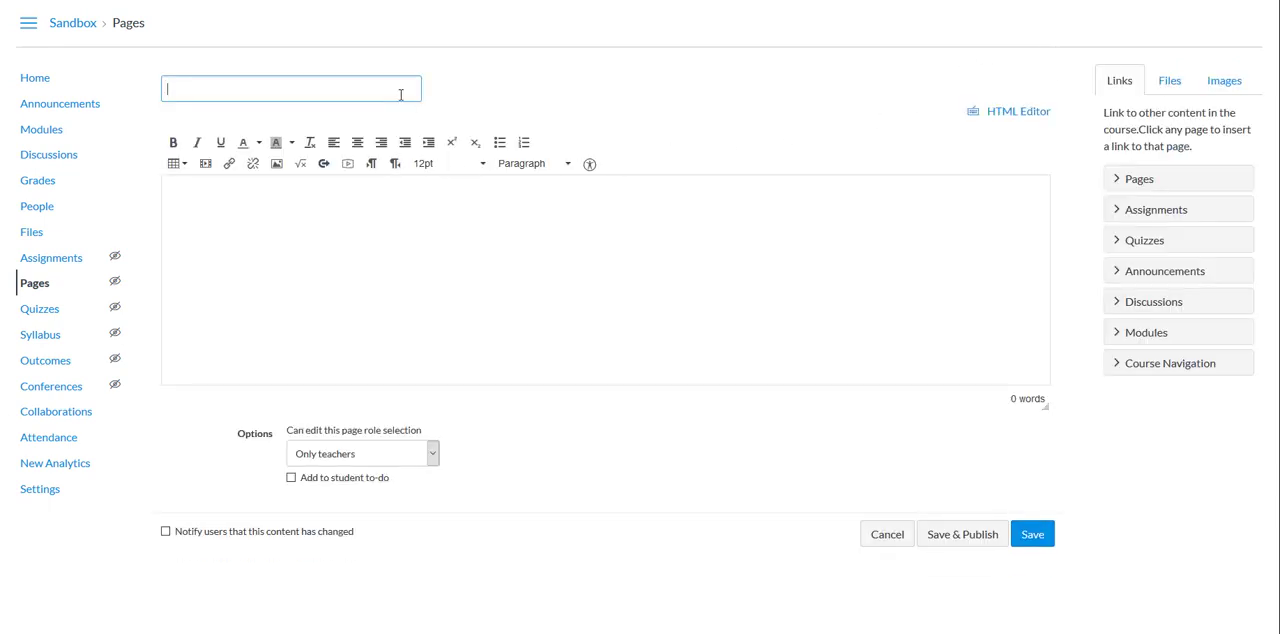
type("Child Adult Collaboration")
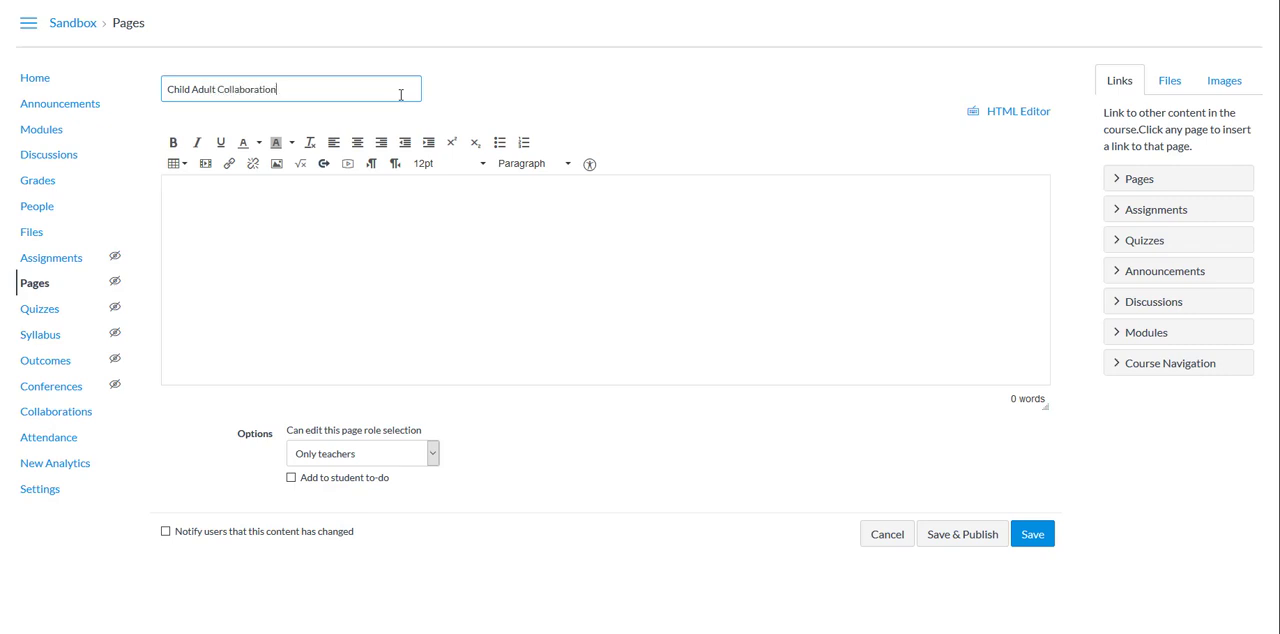
Step: Write the directions "Please download and view this PowerPoint to get the full experience of the material." in the page body
left_click(356, 206)
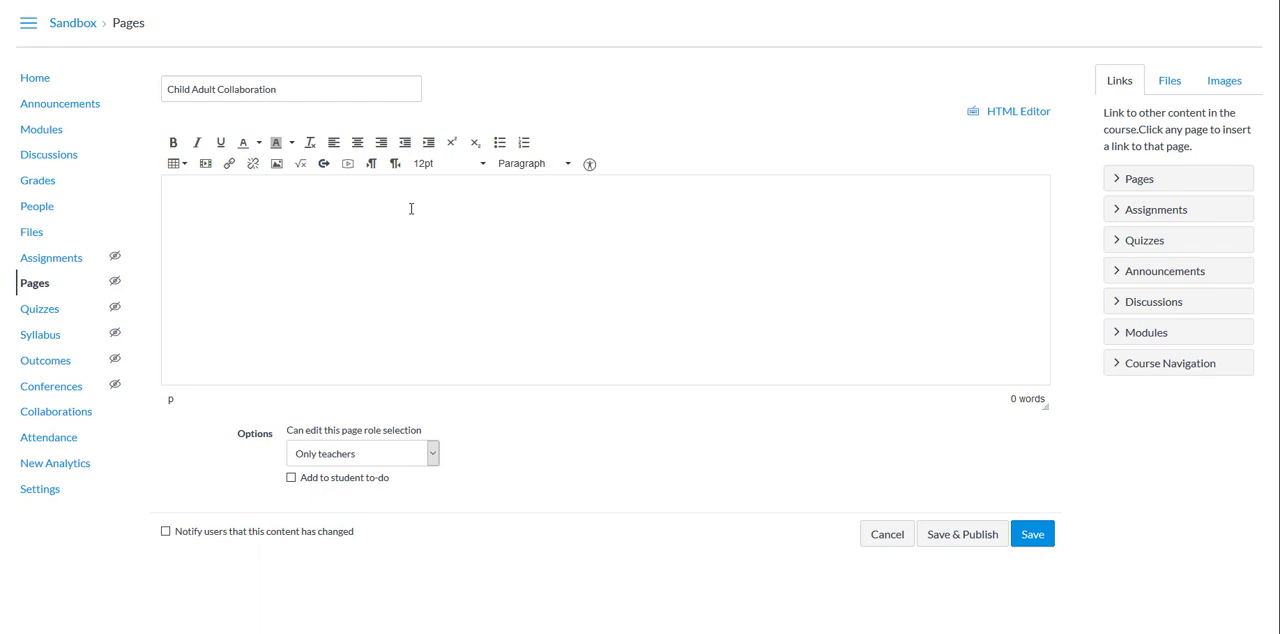
type("Please ")
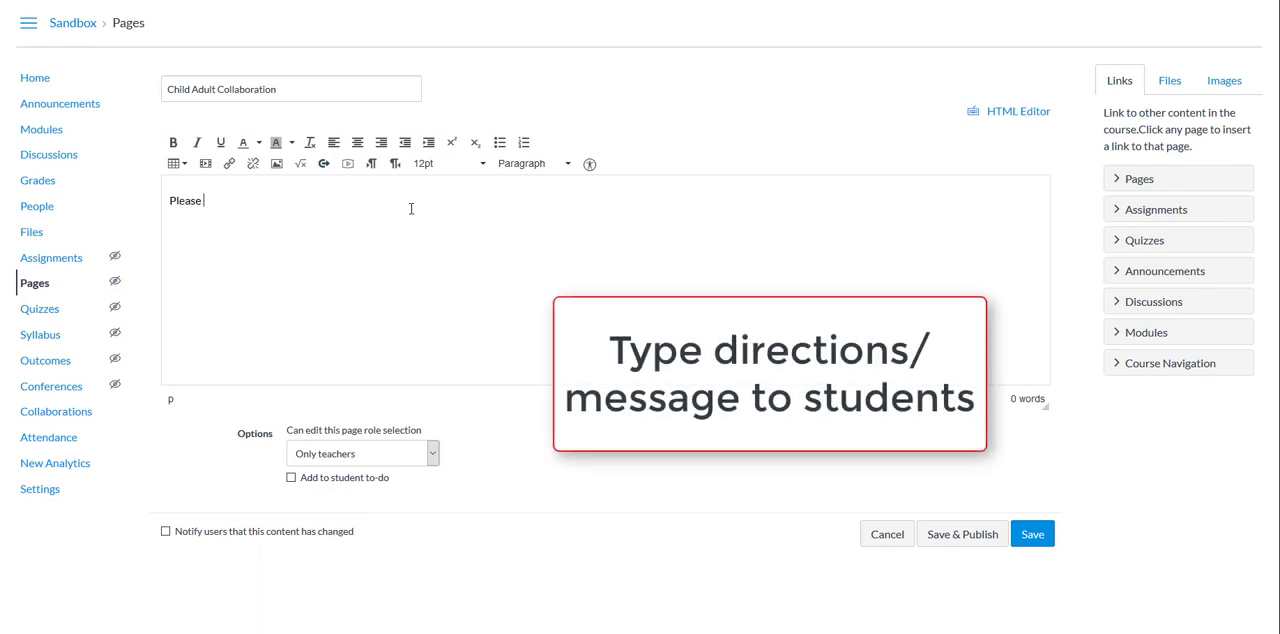
type("download and view thi")
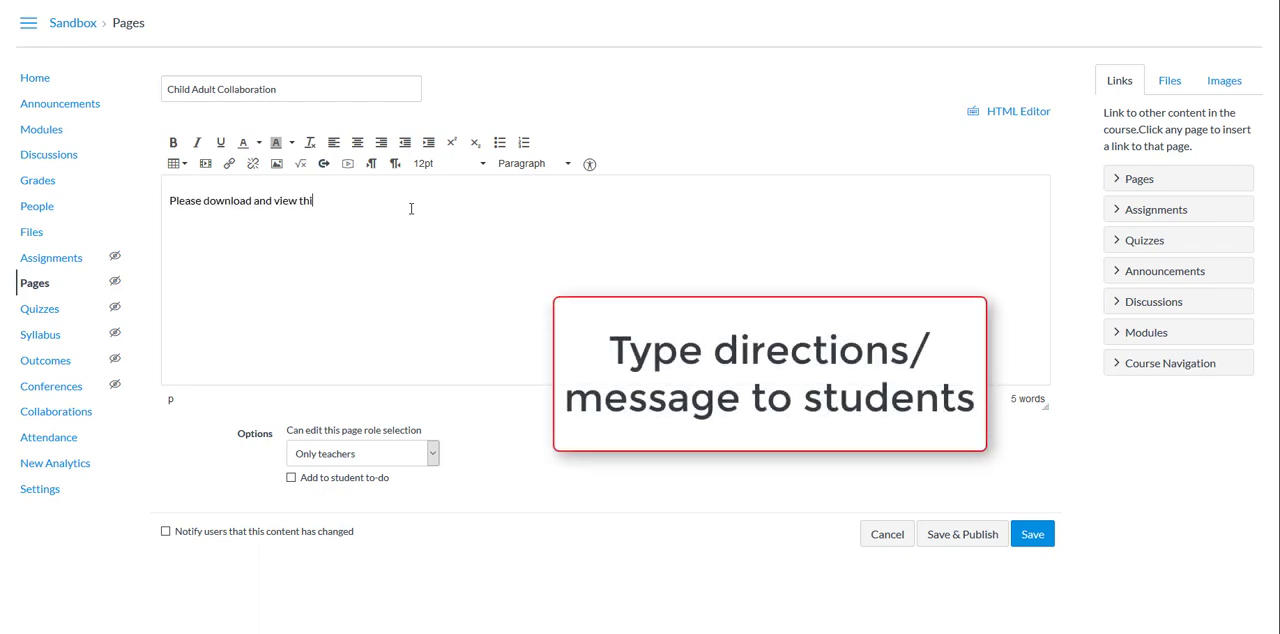
type("s PowerPoint to get the full experience of the material.")
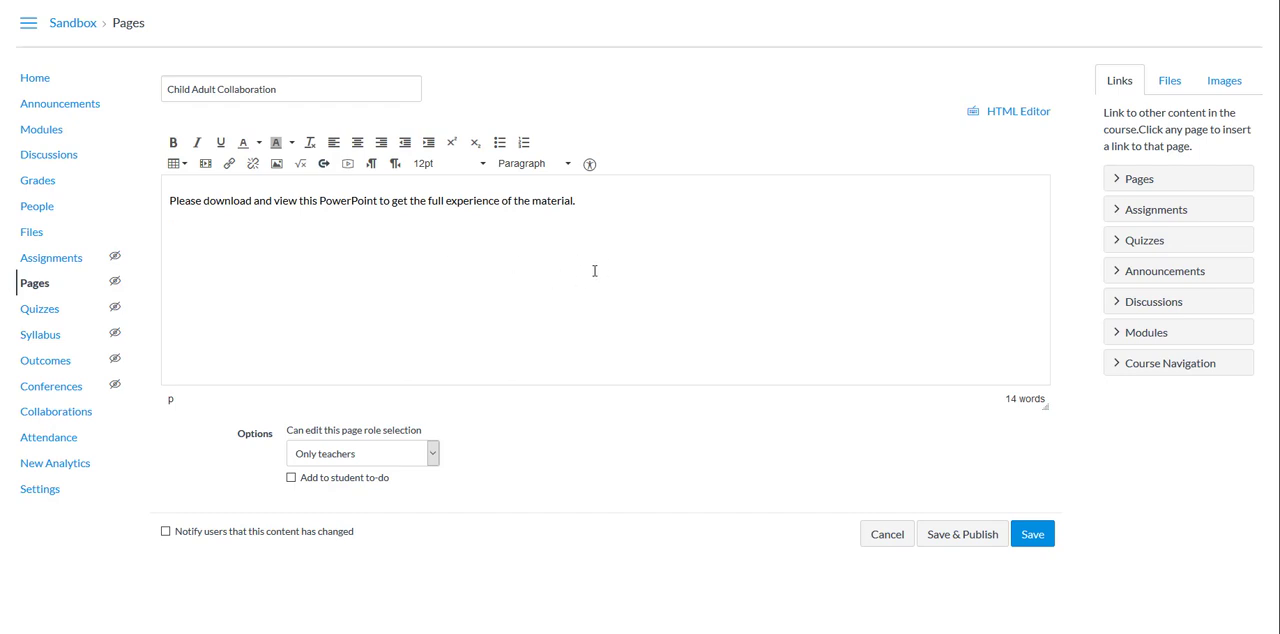
Step: Insert a download link to the course file "AED 211 - Interpreting Art Experience week 8.pptx" below the directions
left_click(1168, 88)
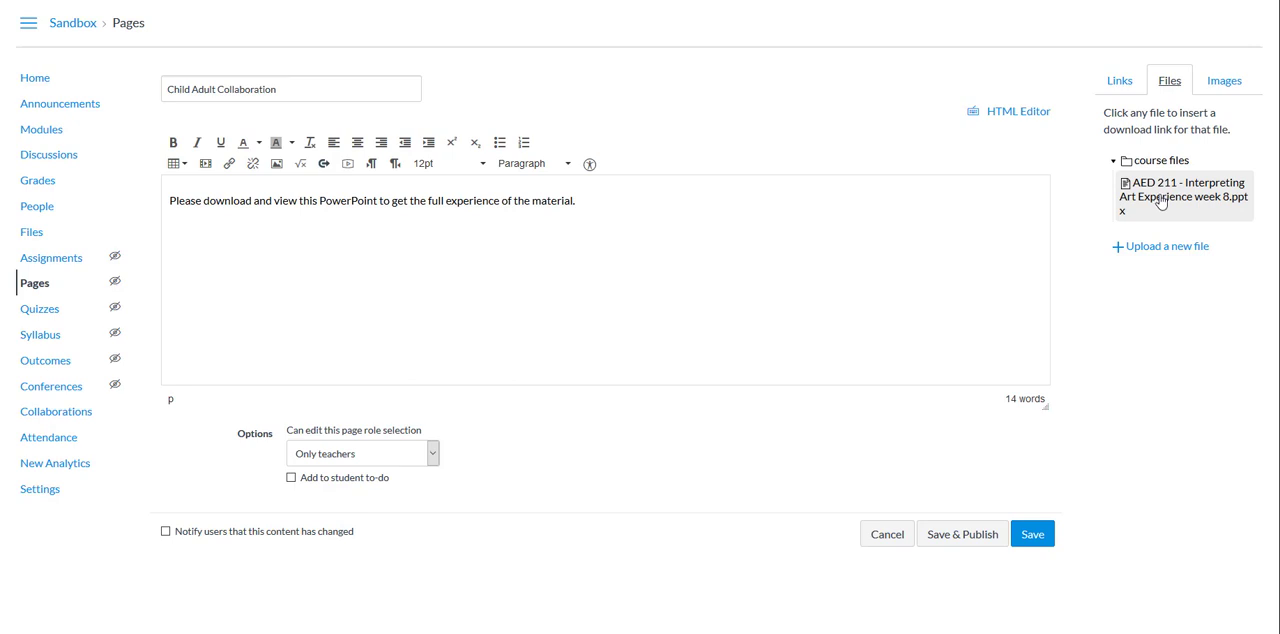
left_click(480, 249)
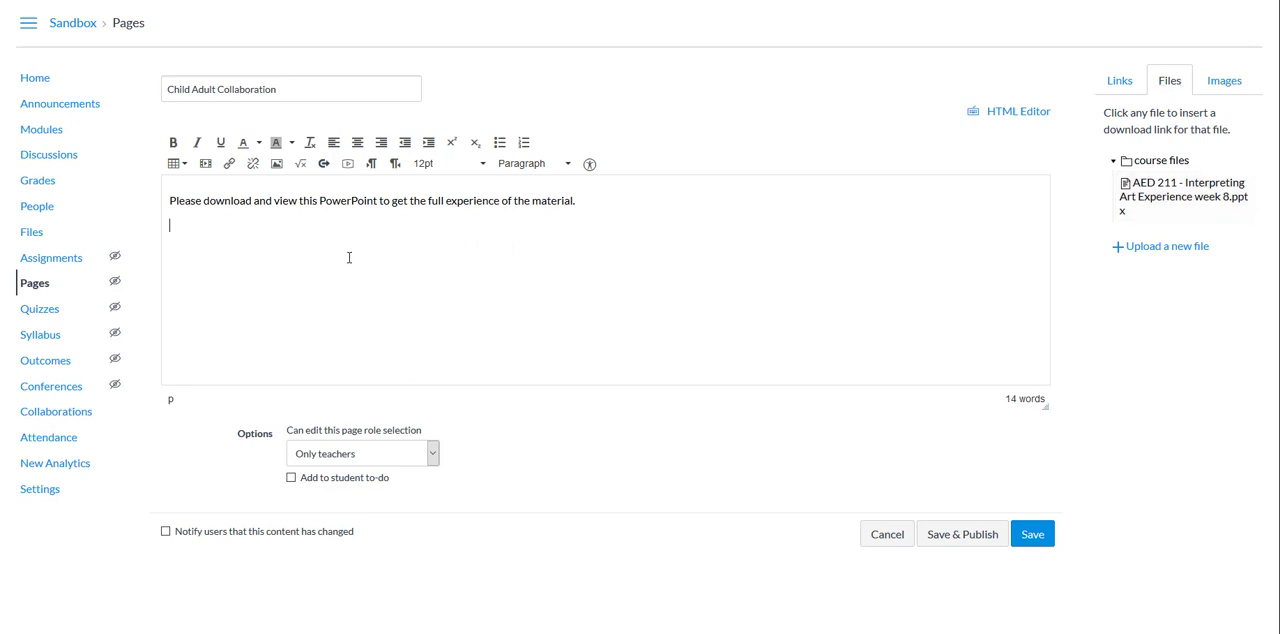
left_click(1165, 205)
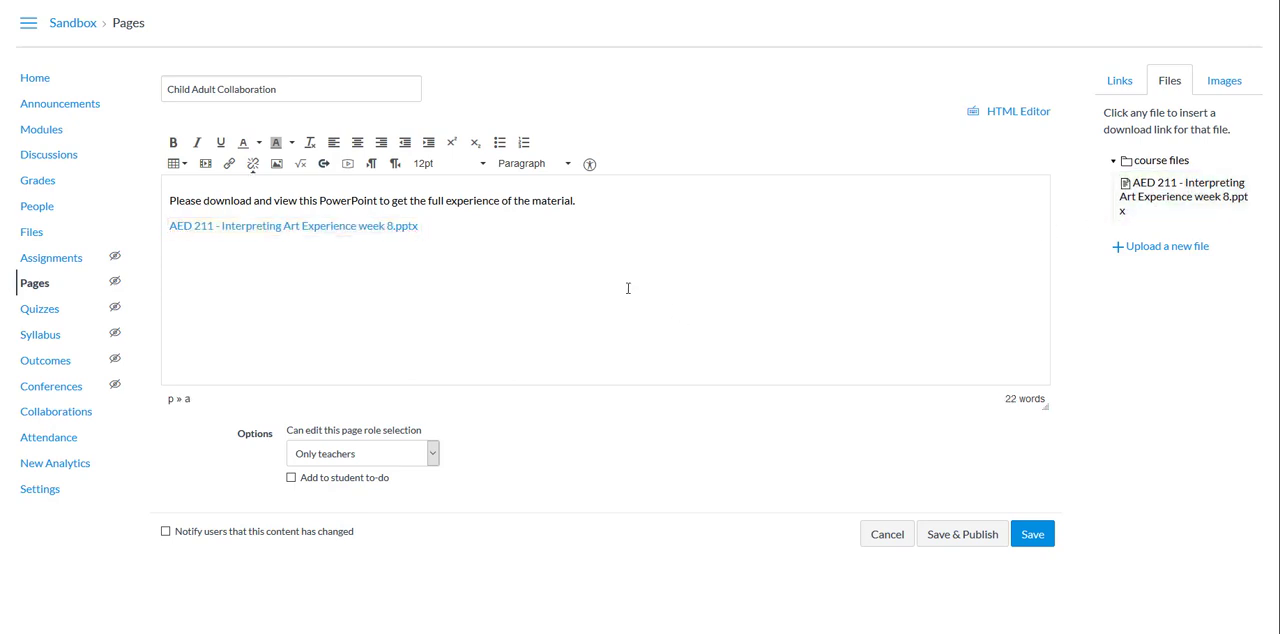
Step: Add the closing line "I hope you enjoy watching it and visiting the sites!" below the file link, and save and publish the page
type("I hope you enjoy watching it and")
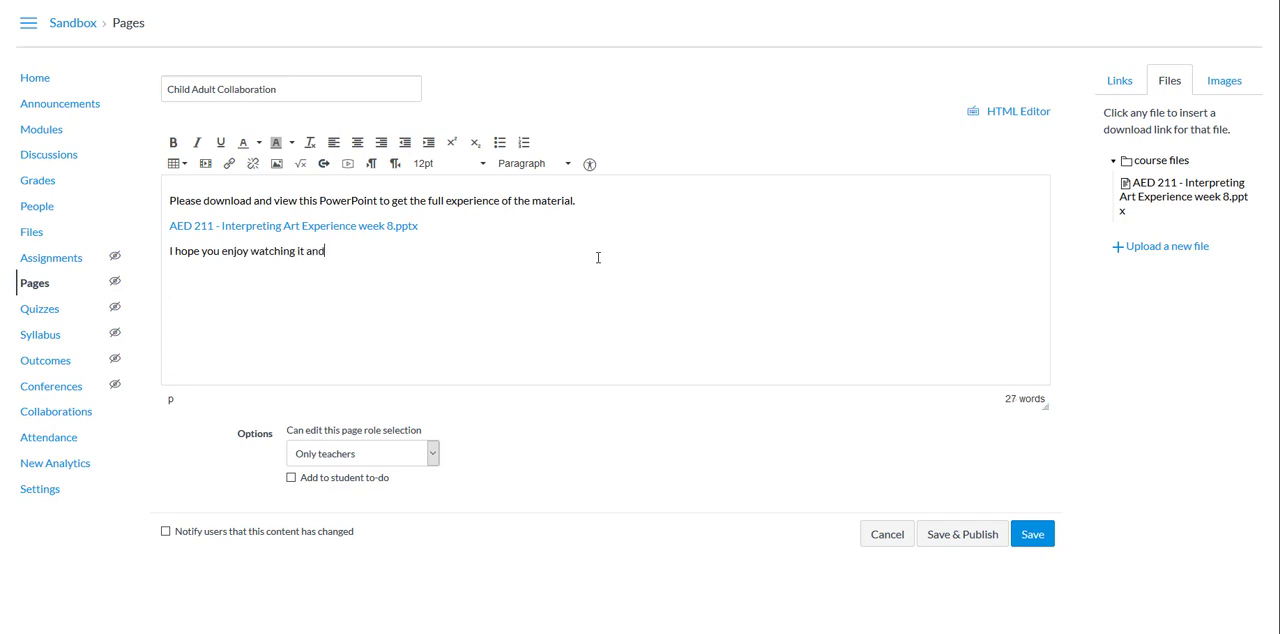
type(" visiting the sites!")
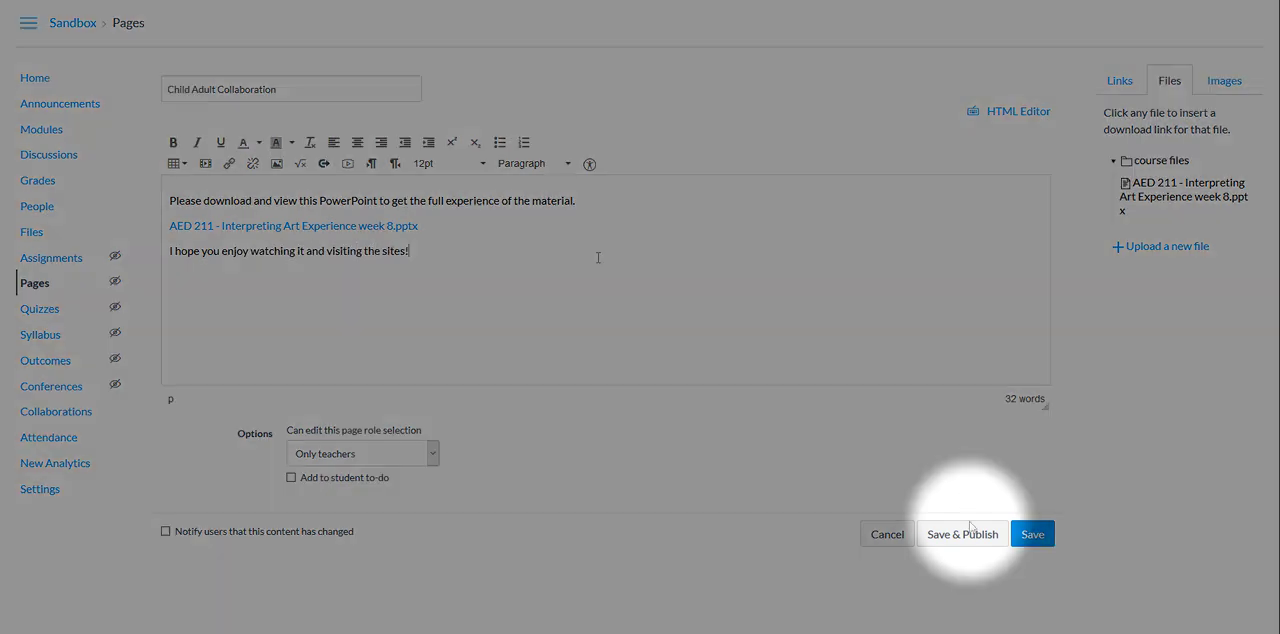
left_click(965, 533)
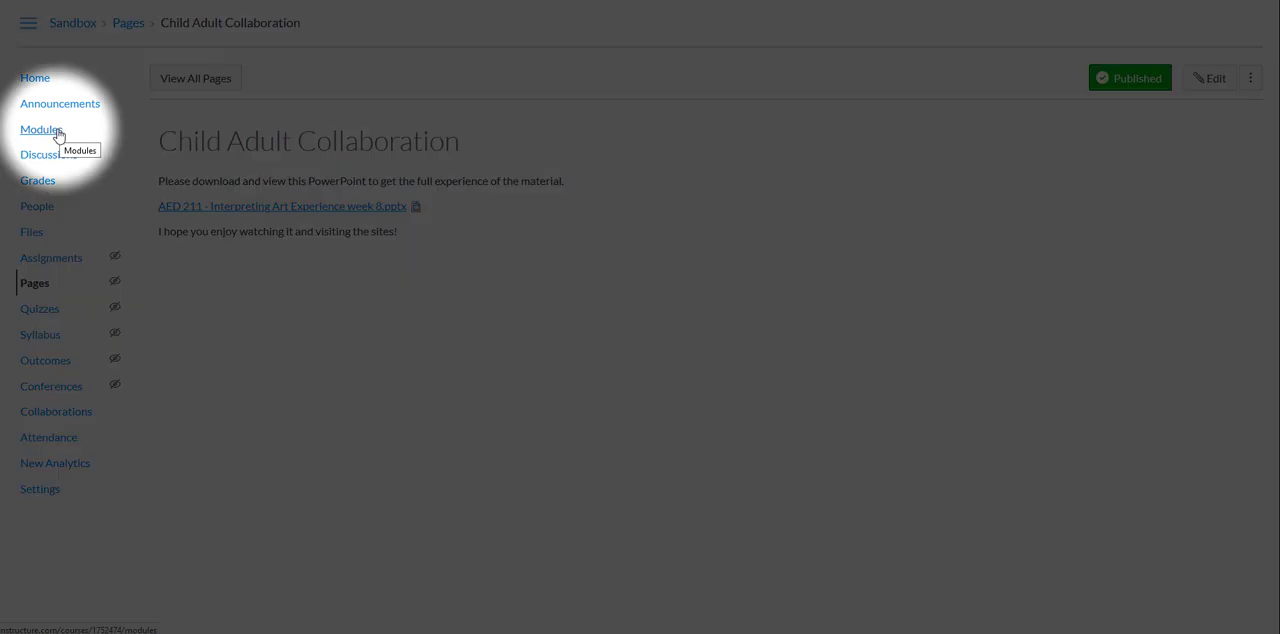
Step: Add the existing page "Child Adult Collaboration" to the Week X module without indentation
left_click(58, 135)
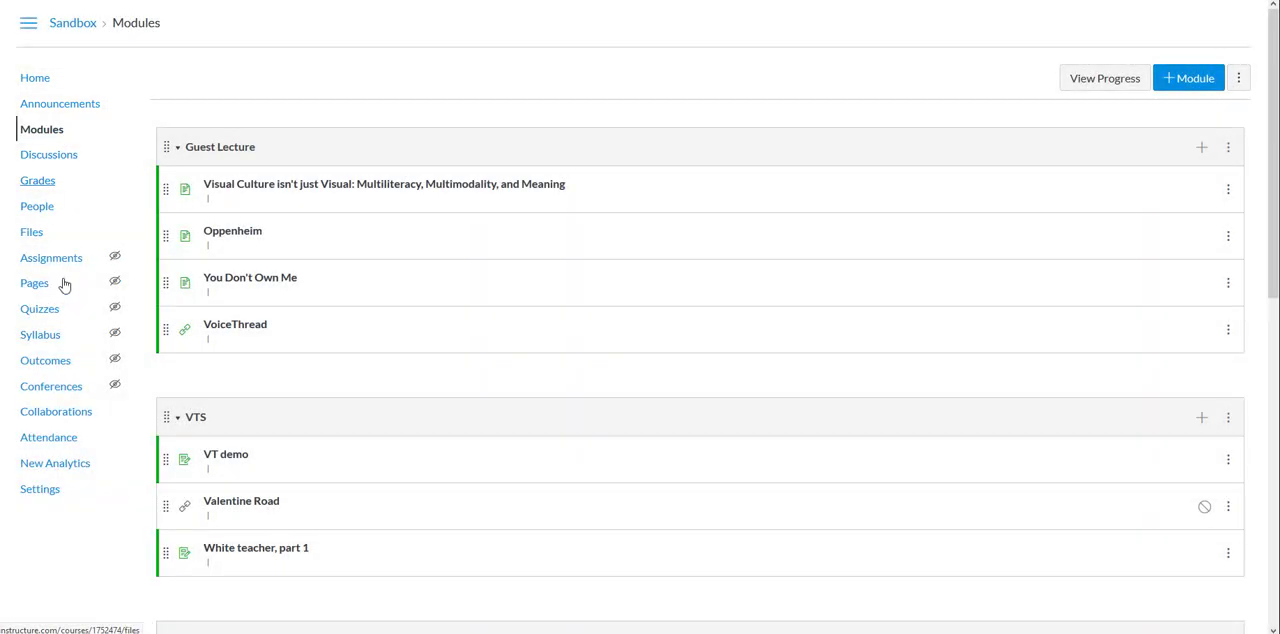
scroll(366, 297, "down", 6)
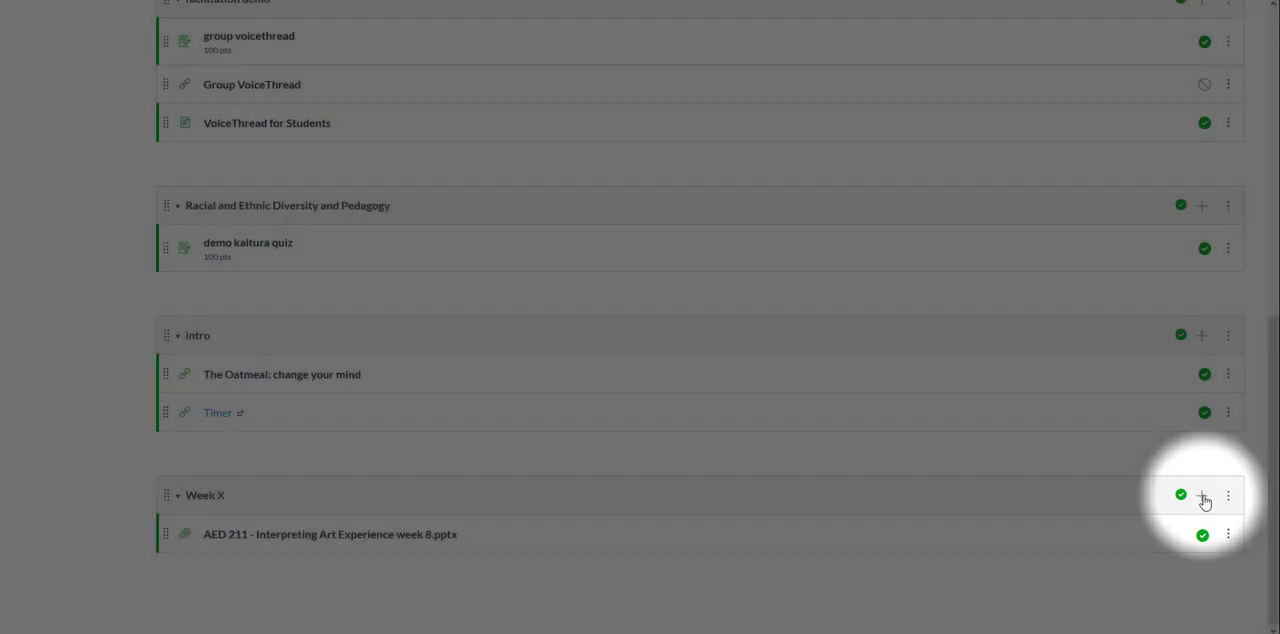
left_click(1203, 497)
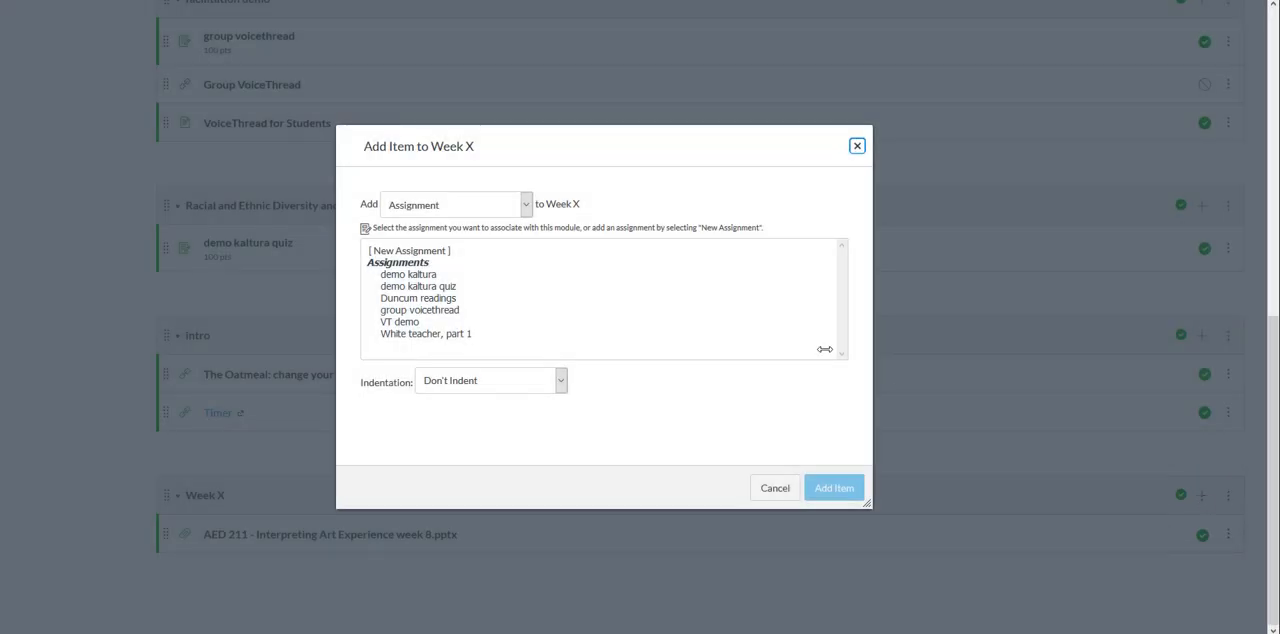
left_click(527, 205)
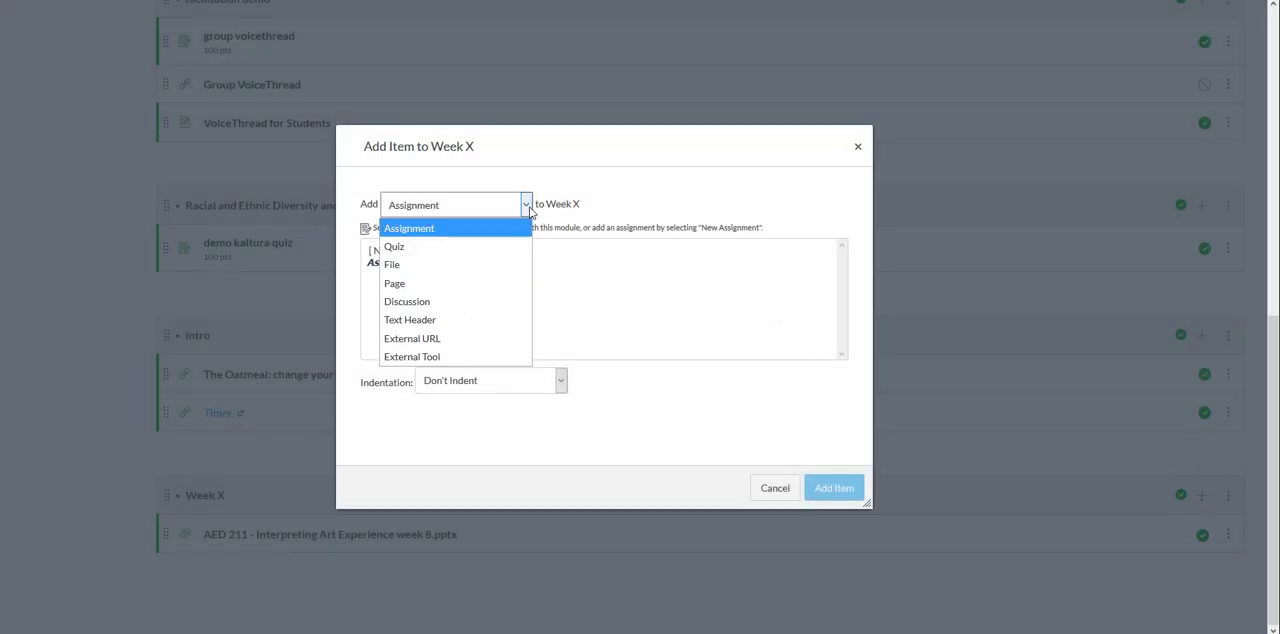
left_click(447, 282)
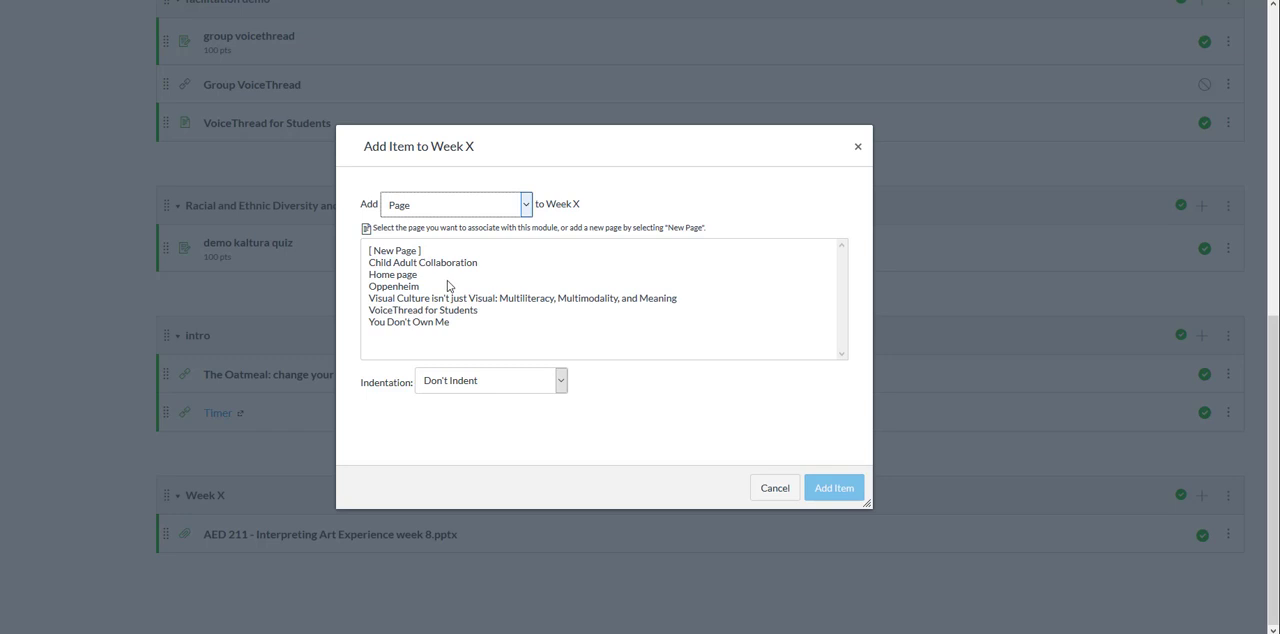
left_click(399, 264)
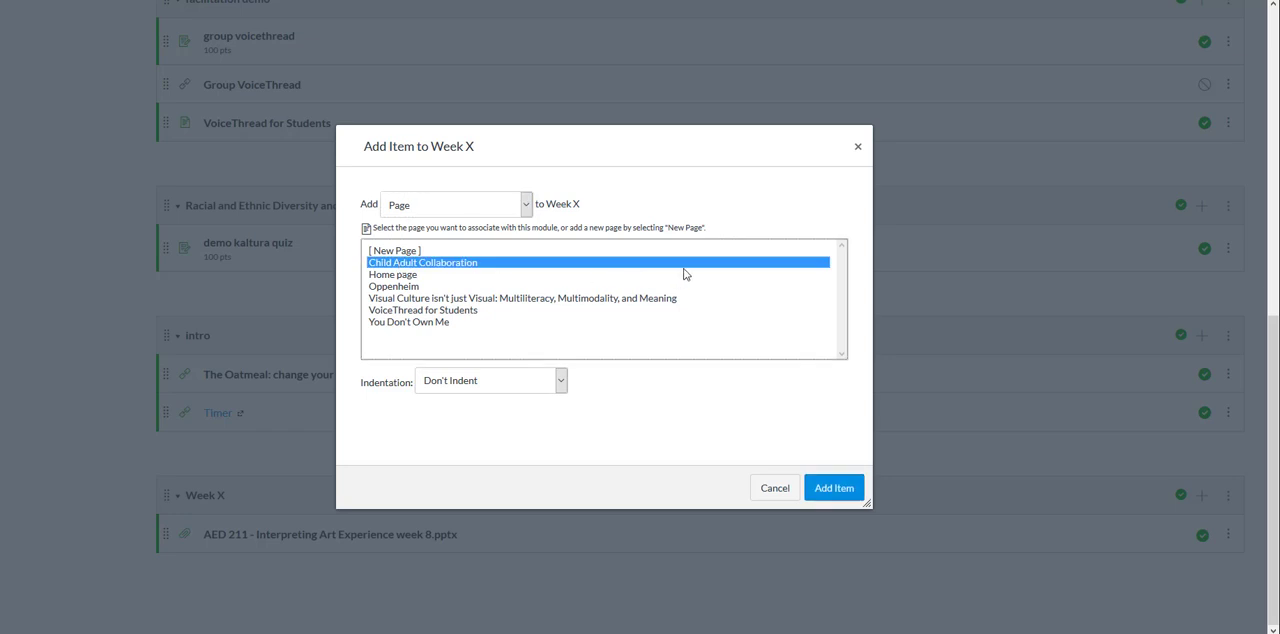
left_click(835, 493)
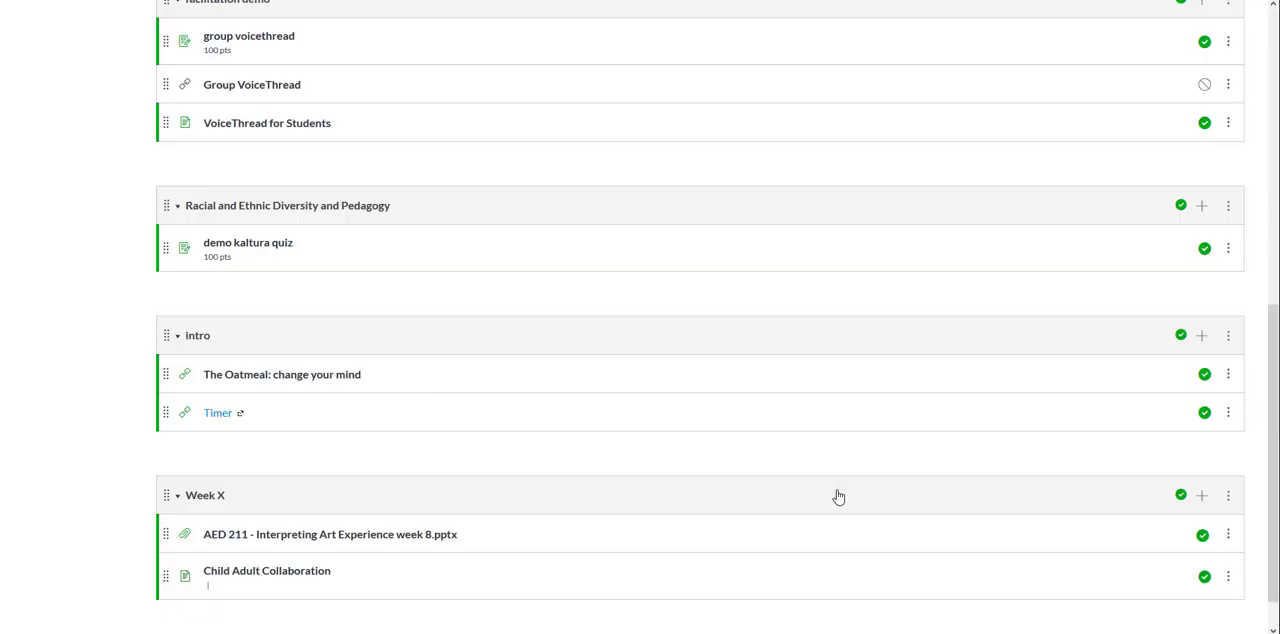
Step: Unpublish the file "AED 211 - Interpreting Art Experience week 8.pptx" in the Week X module
left_click(1203, 537)
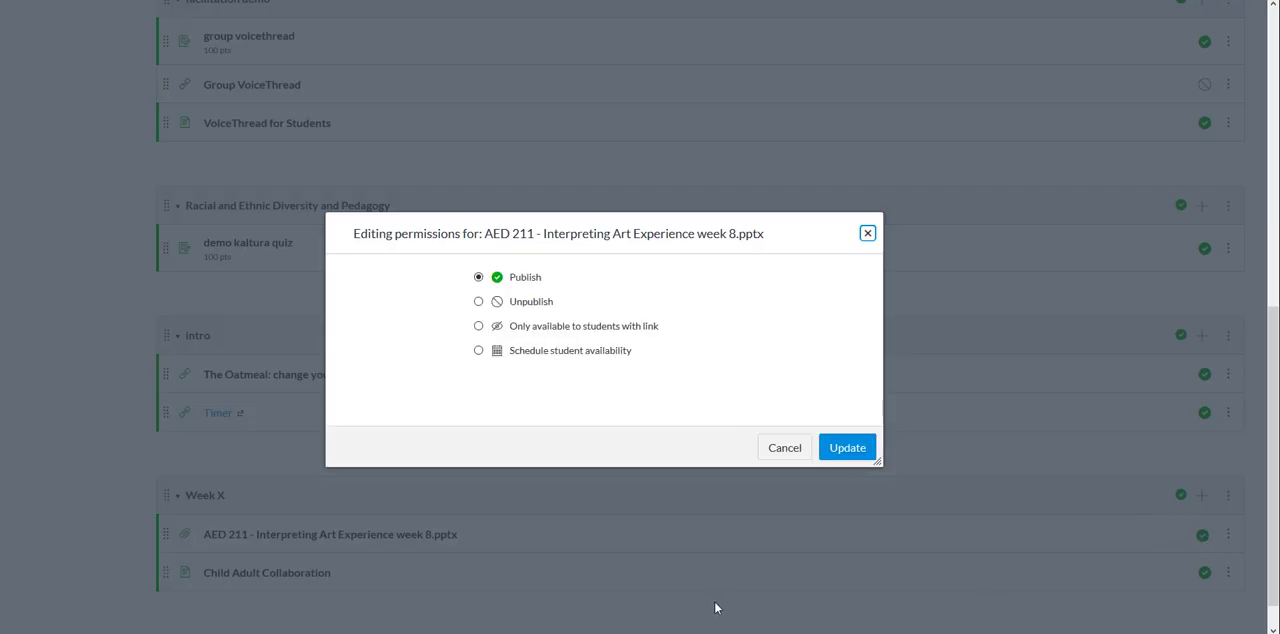
left_click(478, 301)
left_click(845, 449)
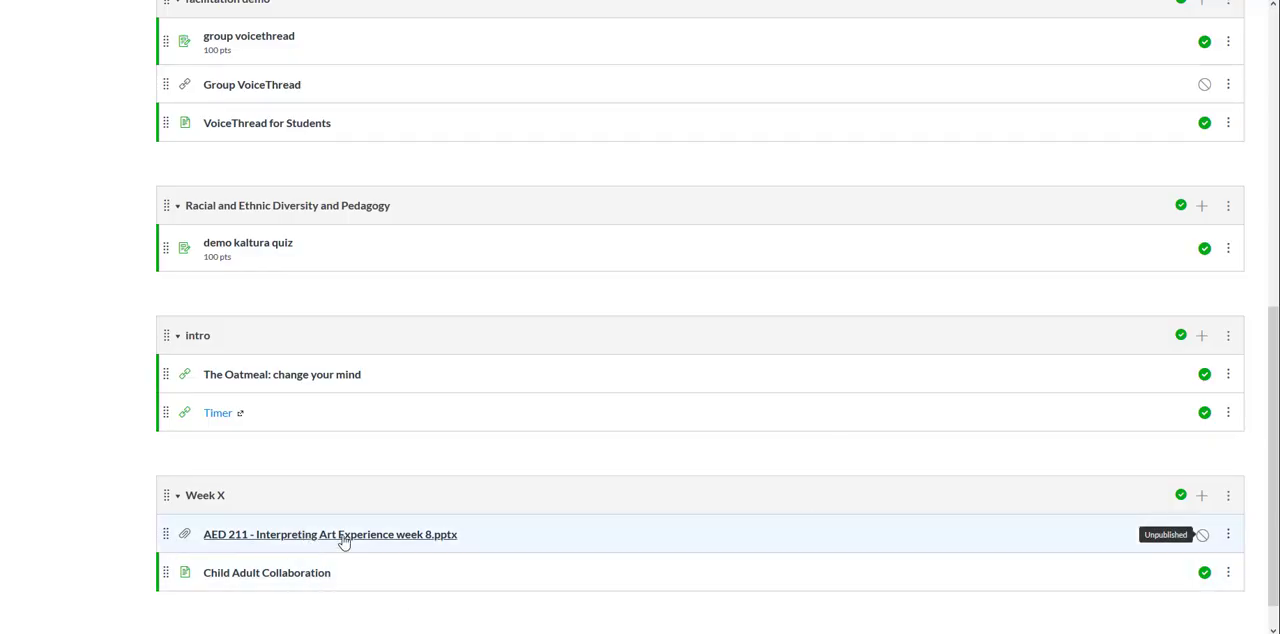
Step: Open the Child Adult Collaboration page from Week X, view its linked presentation in the full-screen preview, and minimize the preview
left_click(283, 580)
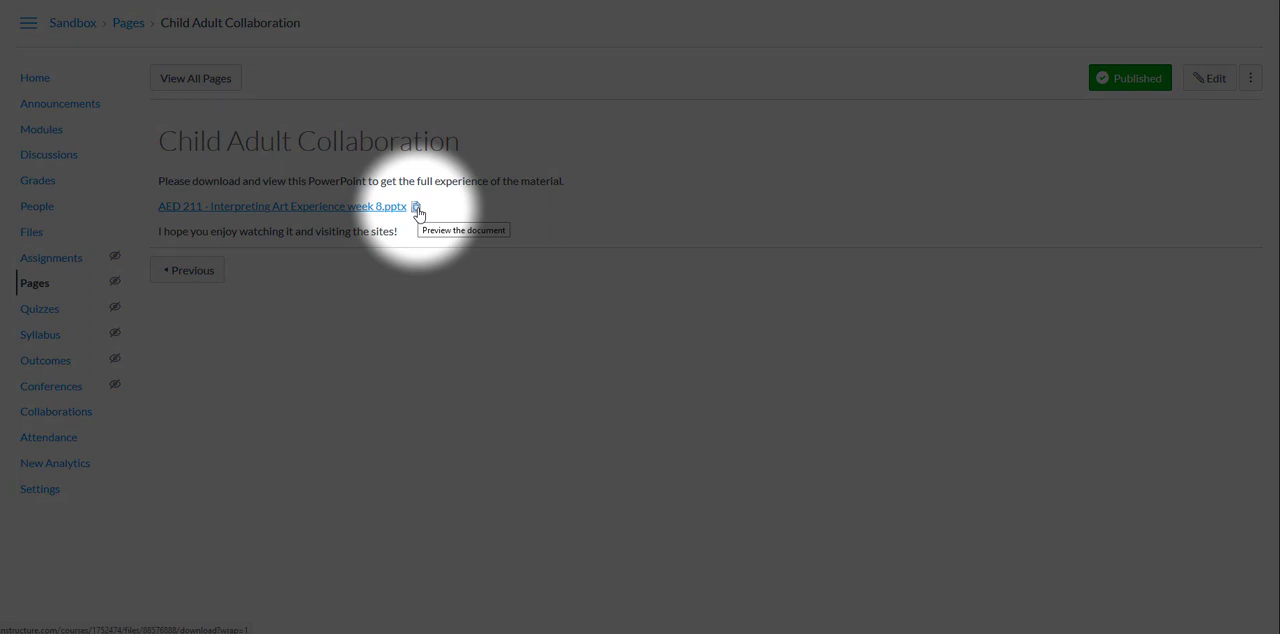
left_click(416, 208)
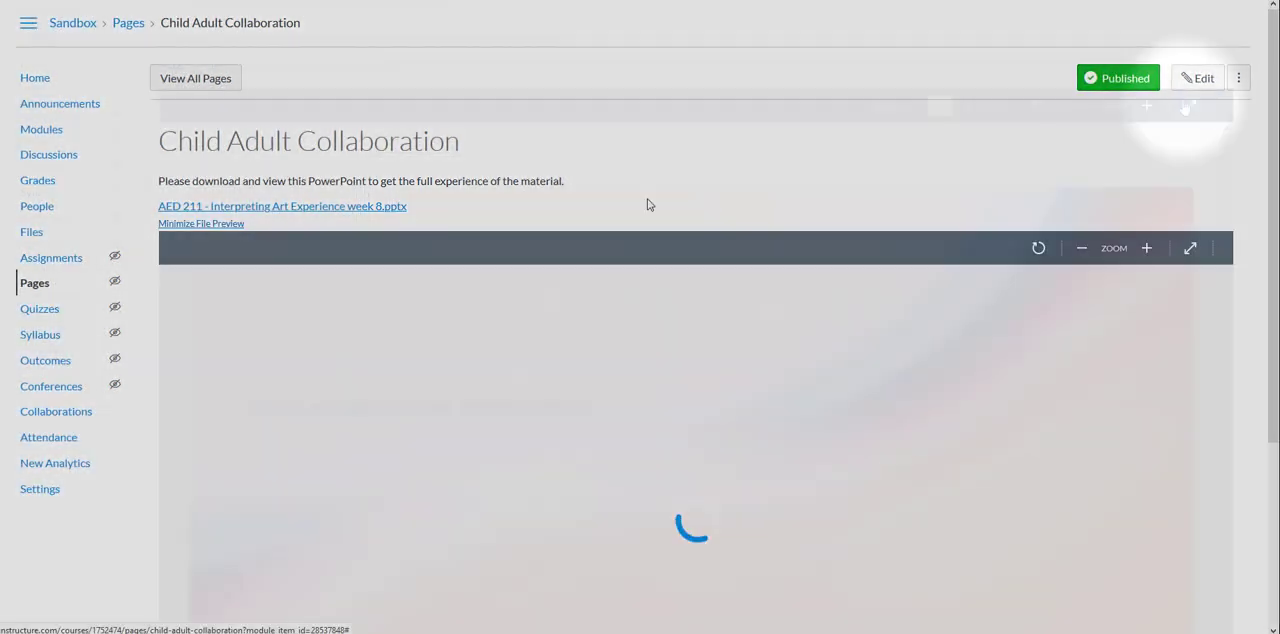
scroll(1000, 180, "down", 3)
left_click(1187, 108)
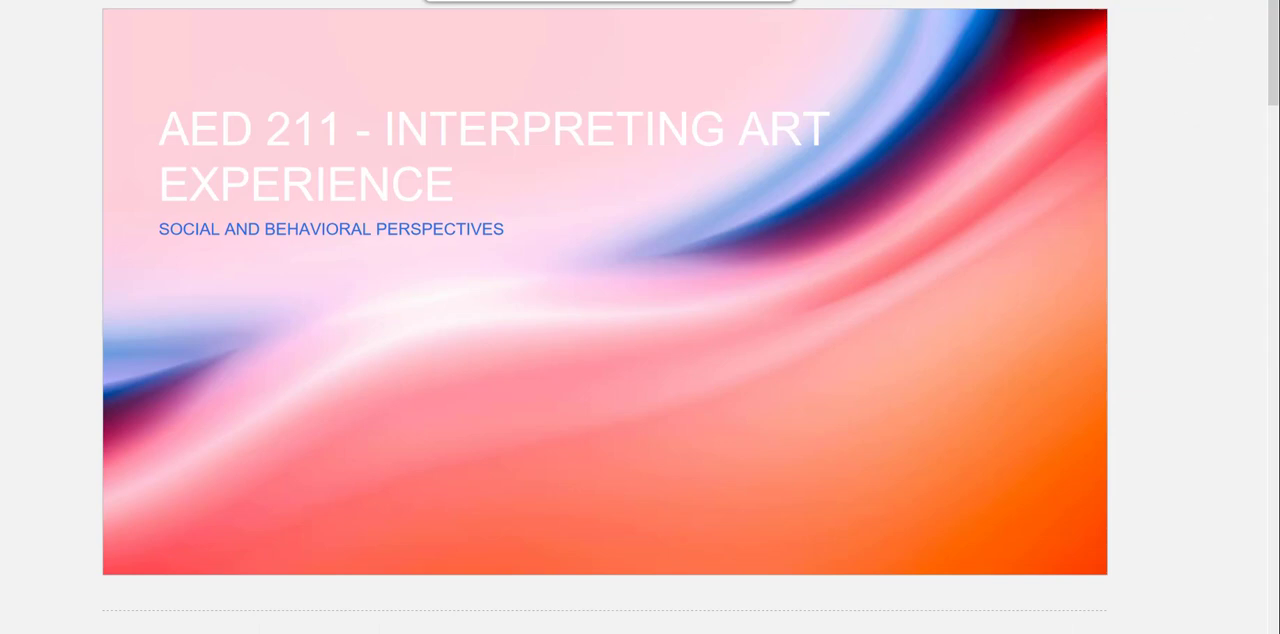
key("Escape")
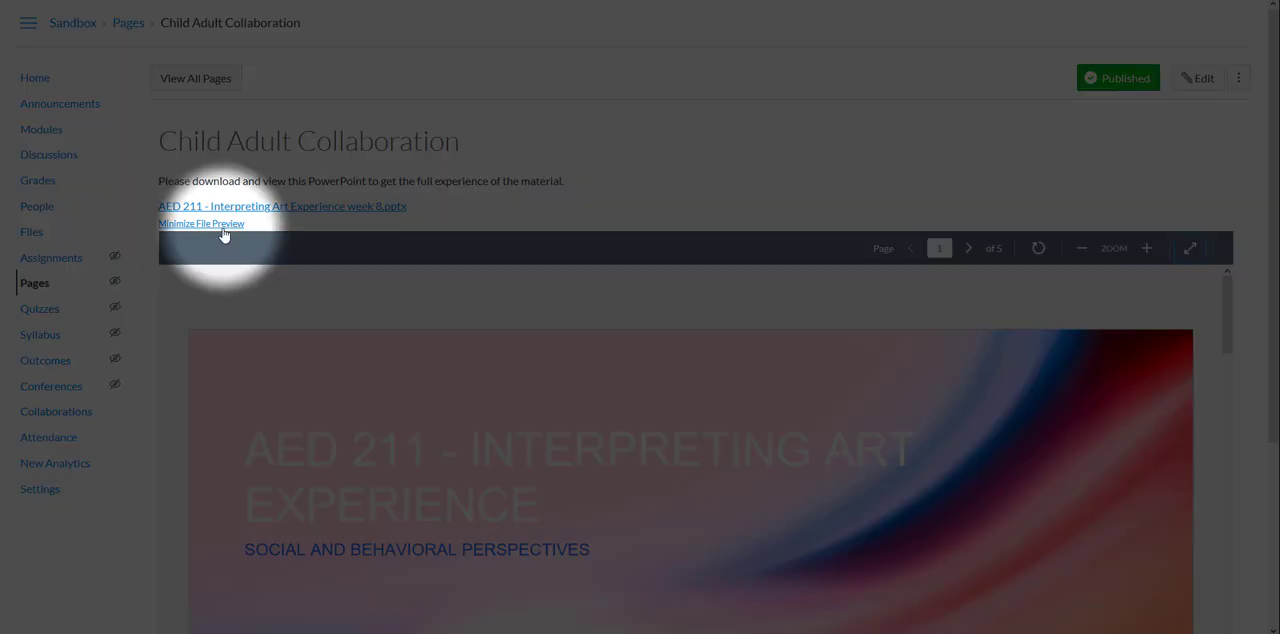
left_click(222, 225)
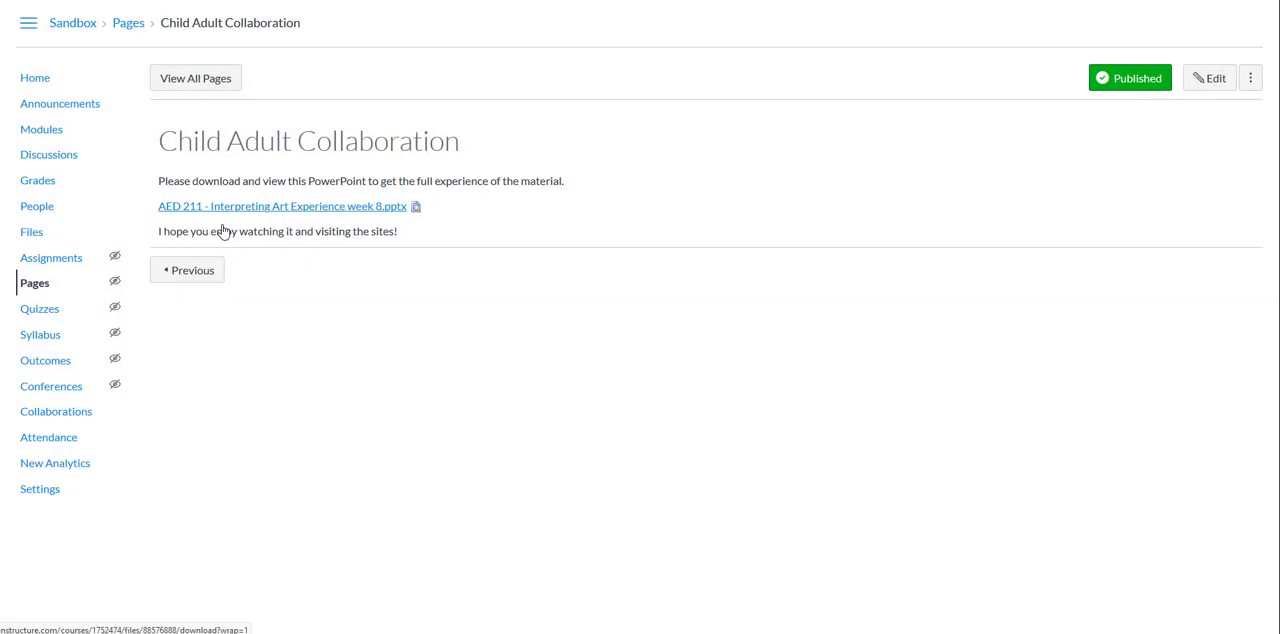
Step: Start downloading the linked presentation from the Child Adult Collaboration page
left_click(312, 207)
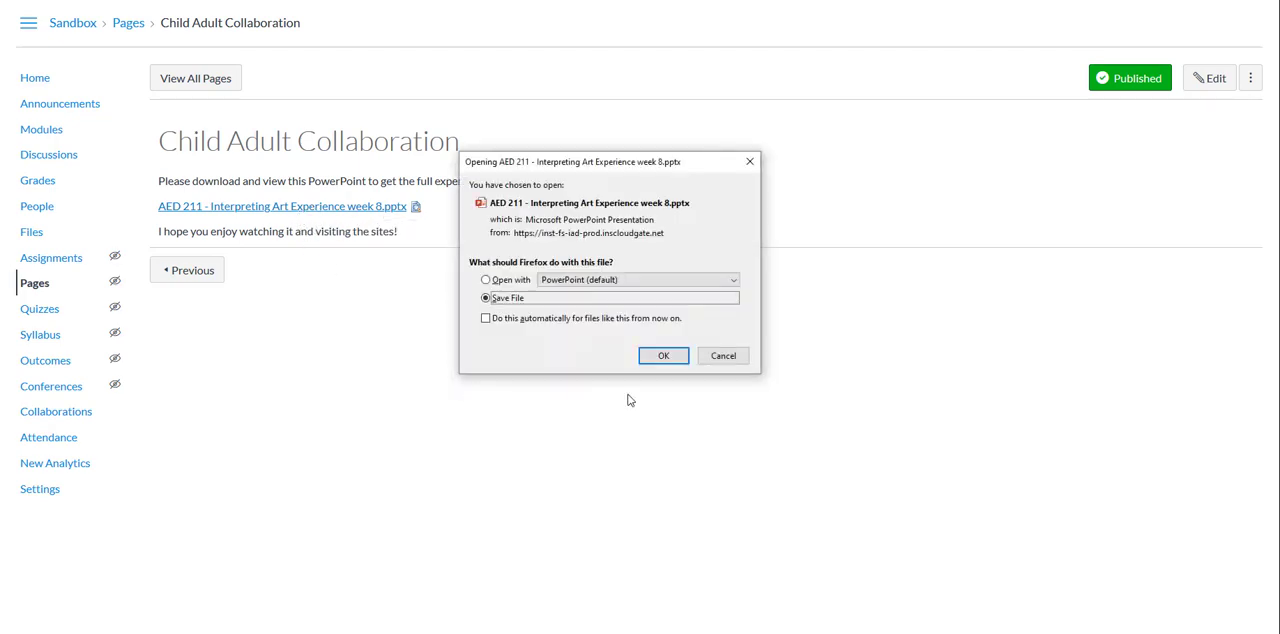